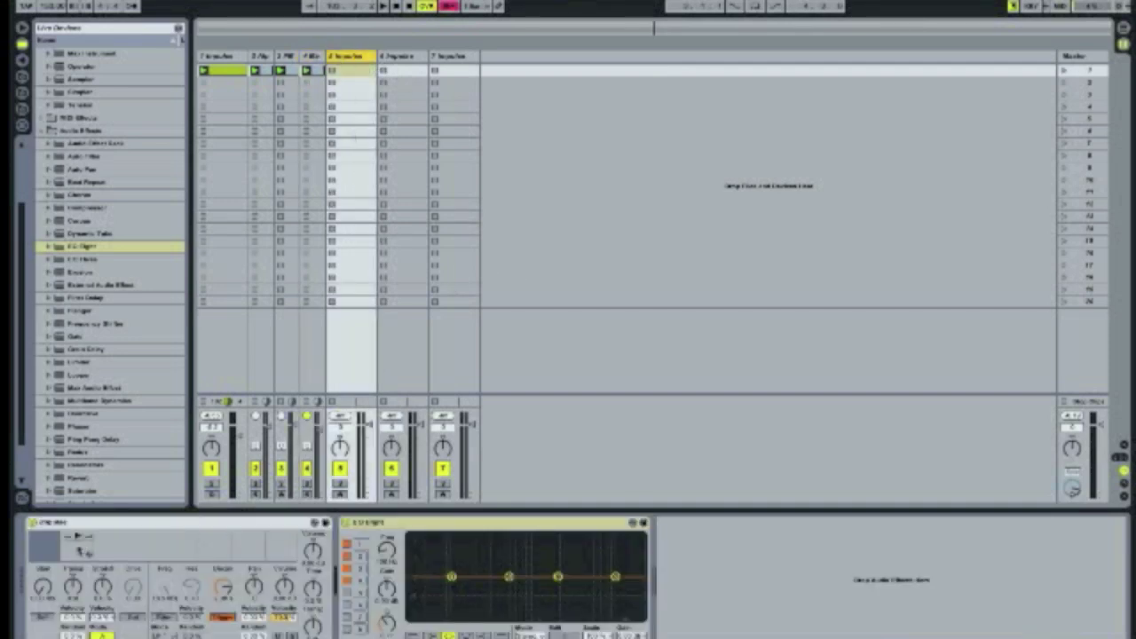
Browse the sample library's HIHATS folder and audition its closed and open hi-hat samples one after another
click(23, 77)
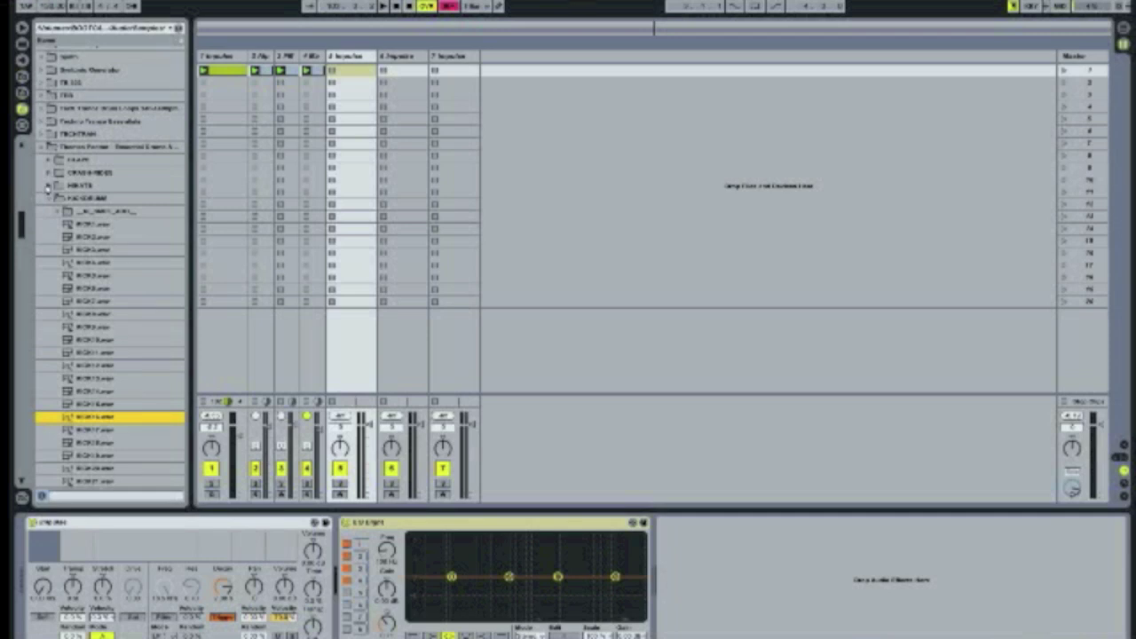
click(49, 185)
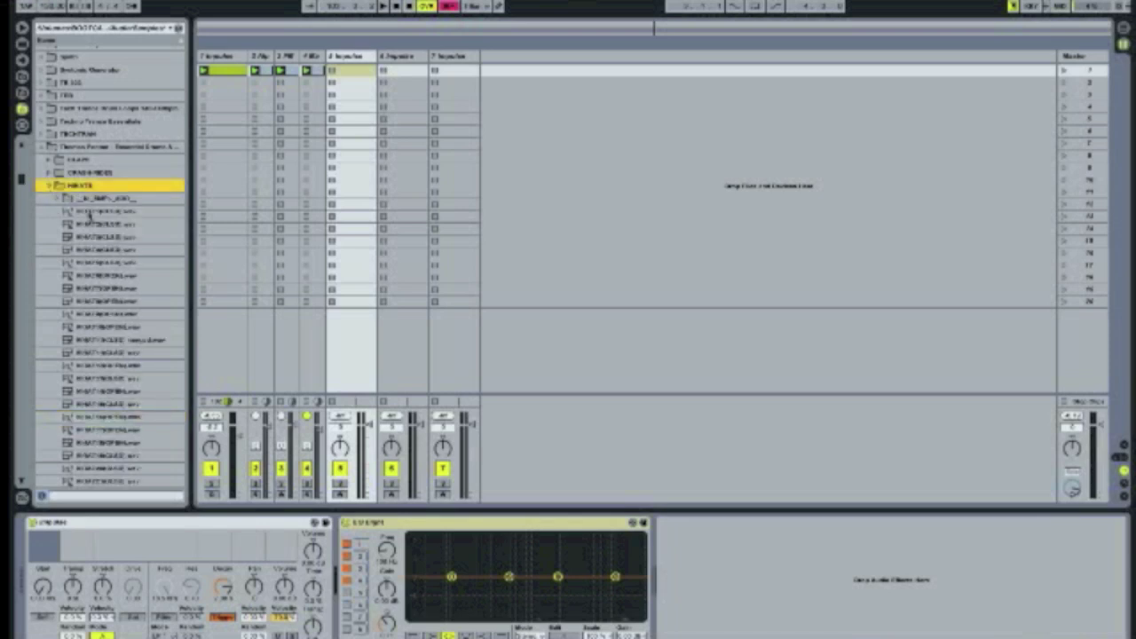
click(90, 213)
click(90, 224)
click(91, 237)
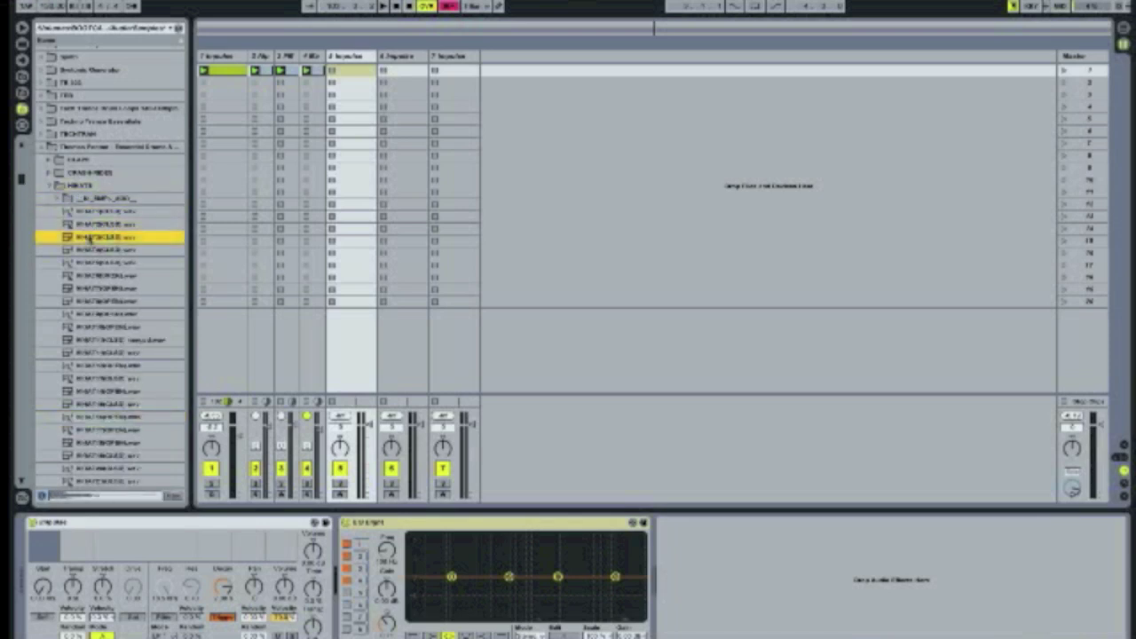
click(92, 250)
click(96, 264)
click(98, 277)
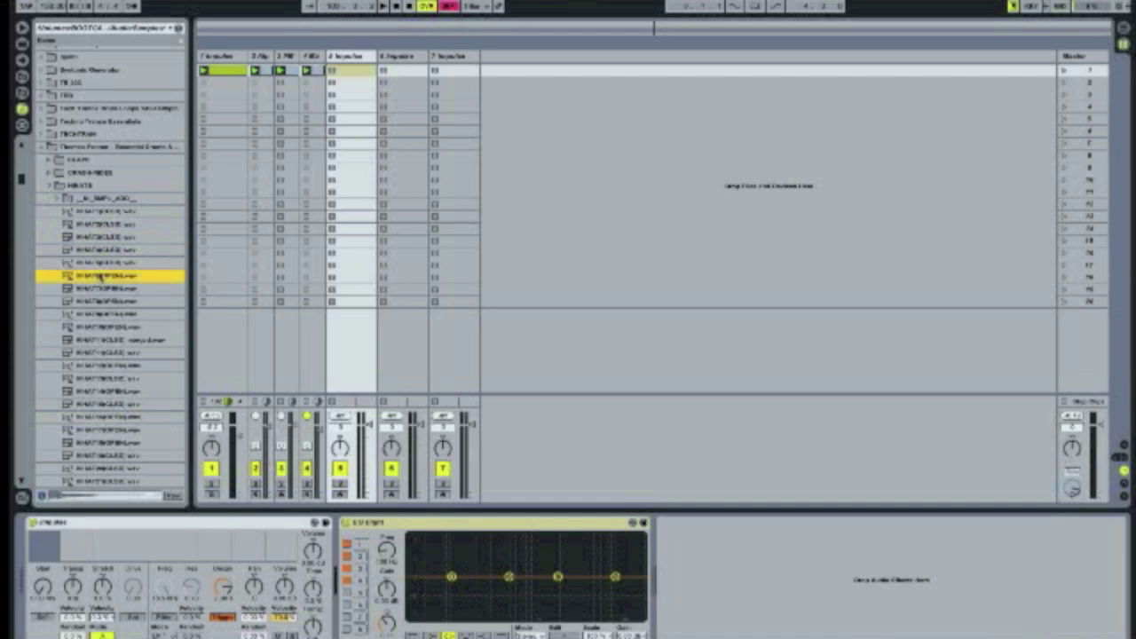
click(90, 301)
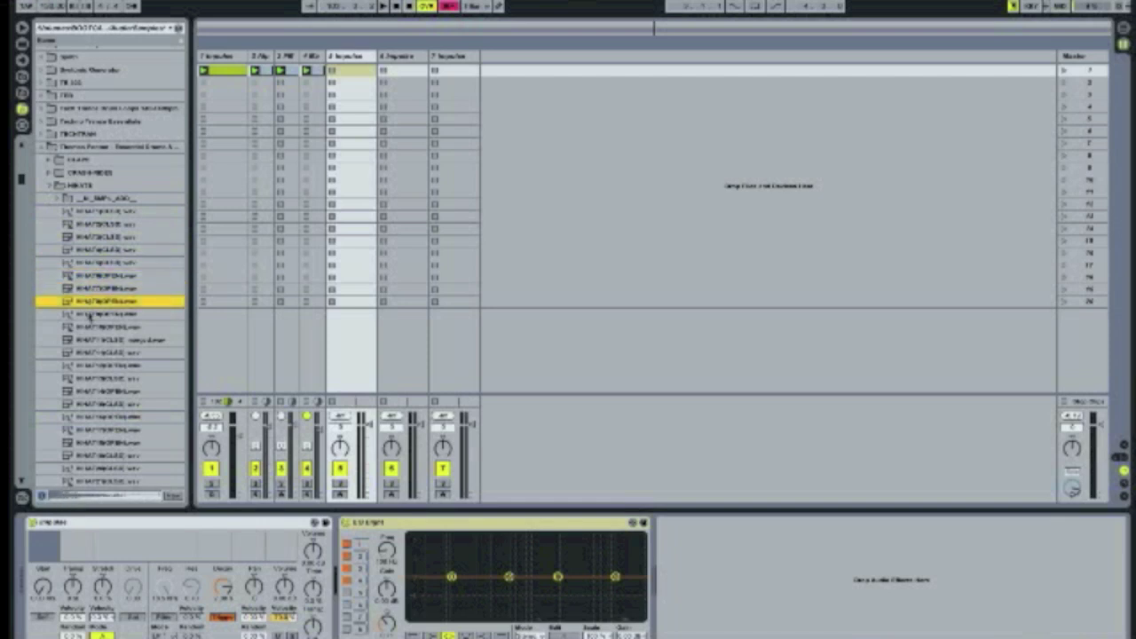
click(89, 315)
click(93, 328)
click(89, 341)
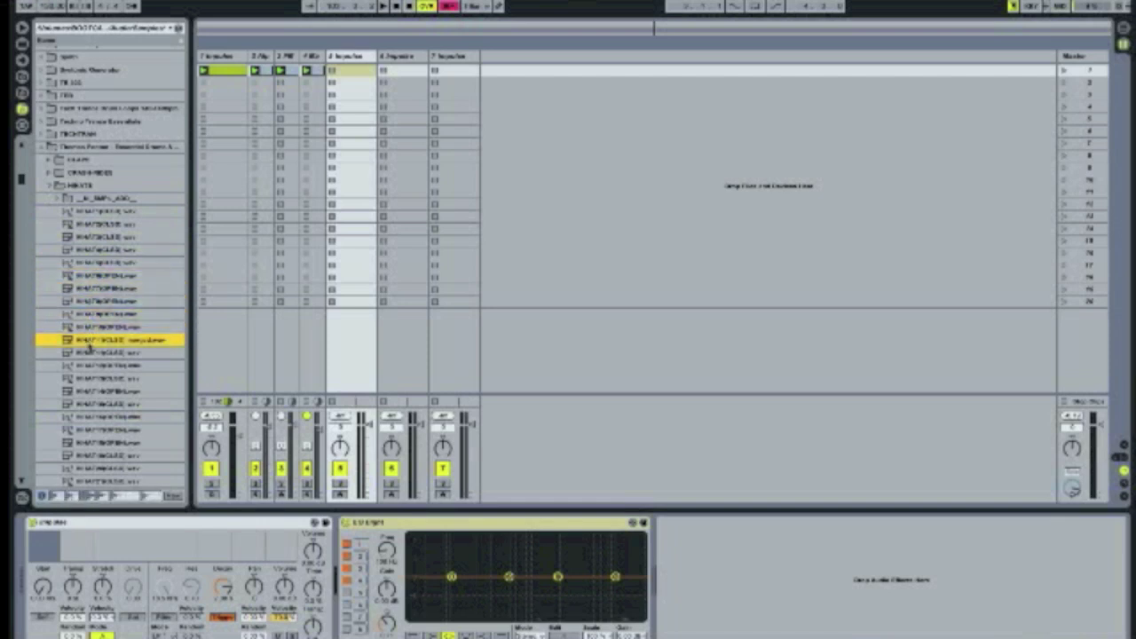
click(92, 353)
click(93, 366)
Load the closed hi-hat sample HIHAT11 into the first Impulse slot on track 5 and create an empty clip in scene 1
click(96, 354)
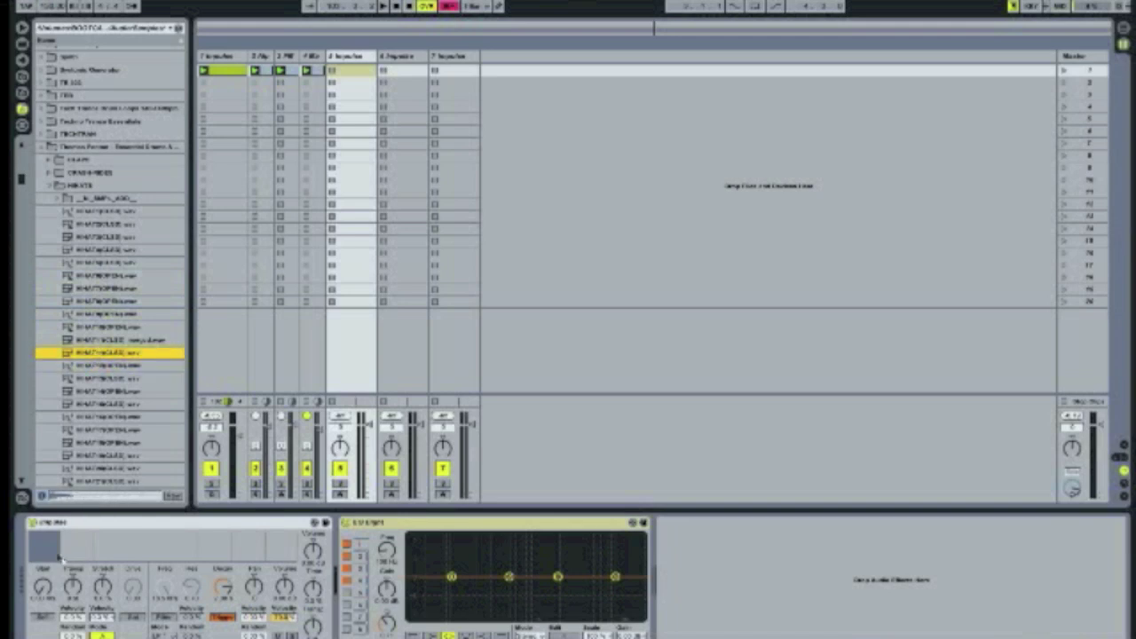
drag(62, 561, 58, 558)
double_click(353, 69)
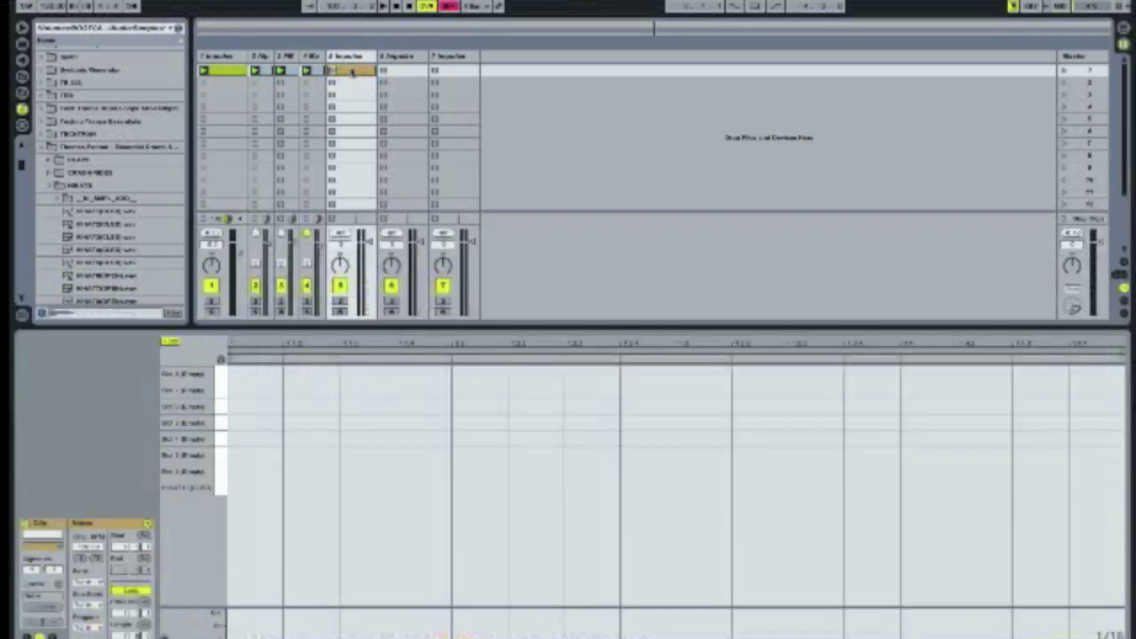
Add closed hi-hat sixteenth notes to the new clip at 1.1.1, 1.1.3 and 1.1.4
double_click(246, 490)
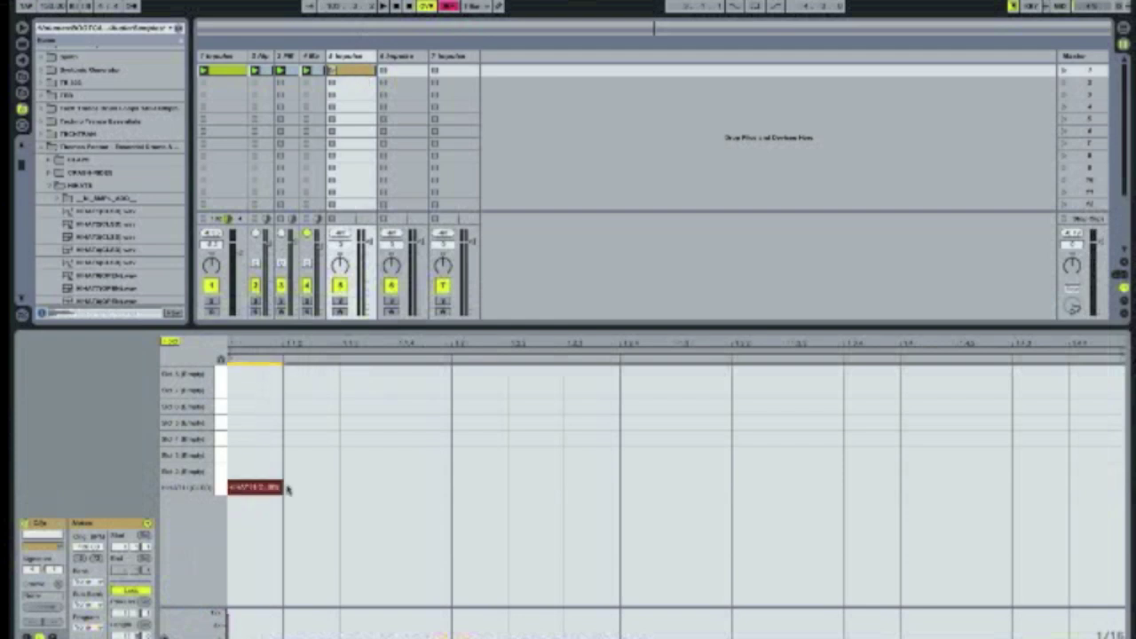
double_click(376, 493)
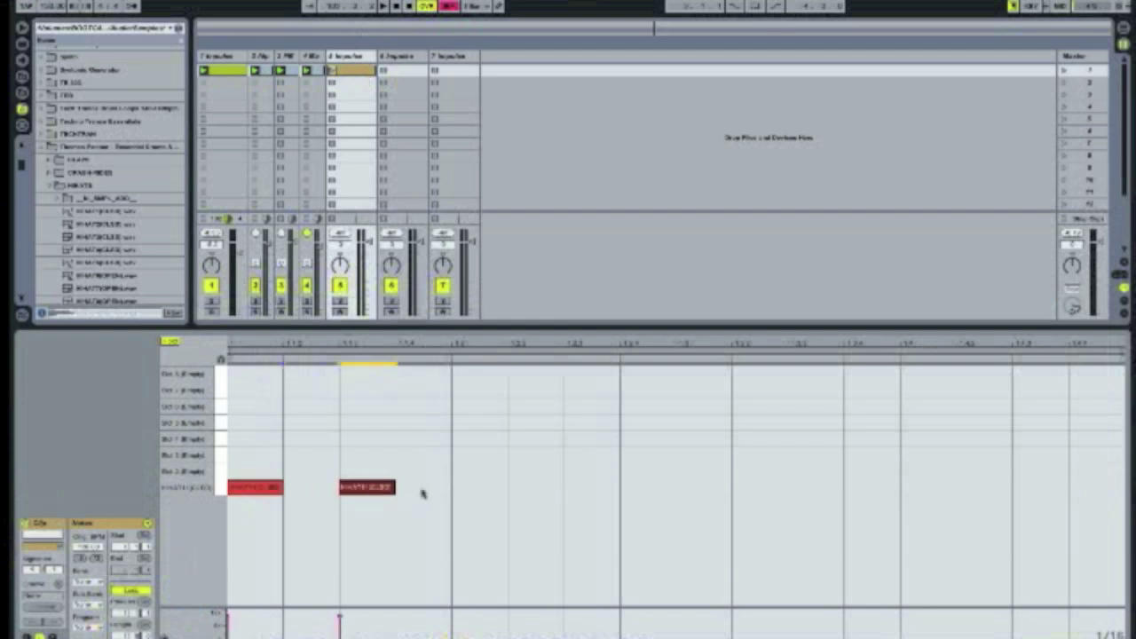
double_click(423, 490)
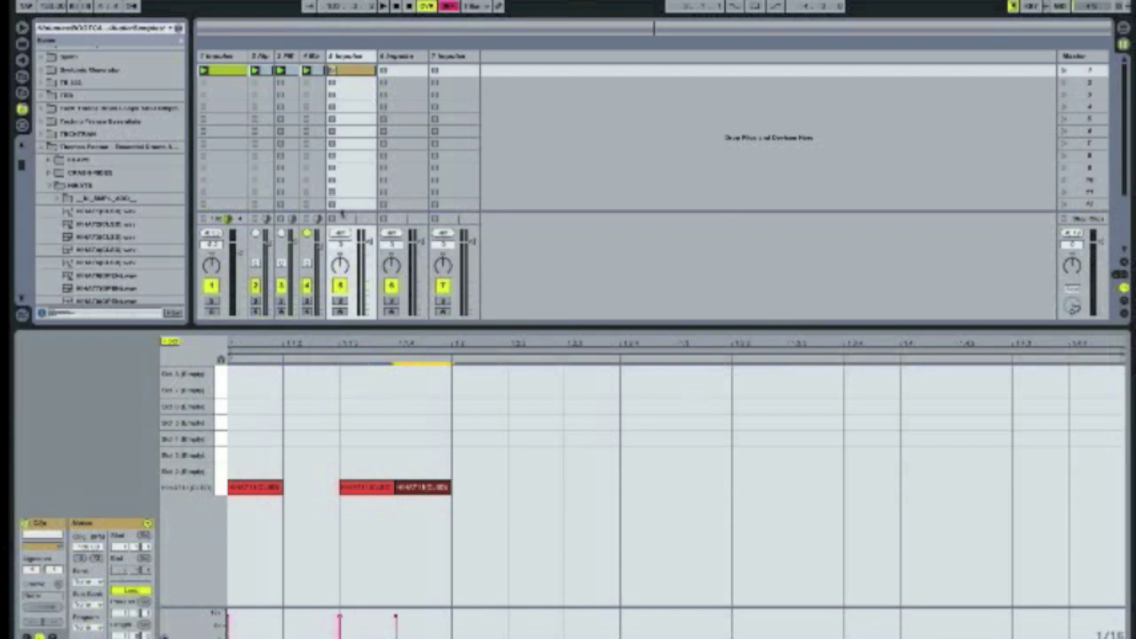
Play the new hi-hat clip with only tracks 1 and 5 soloed
click(344, 304)
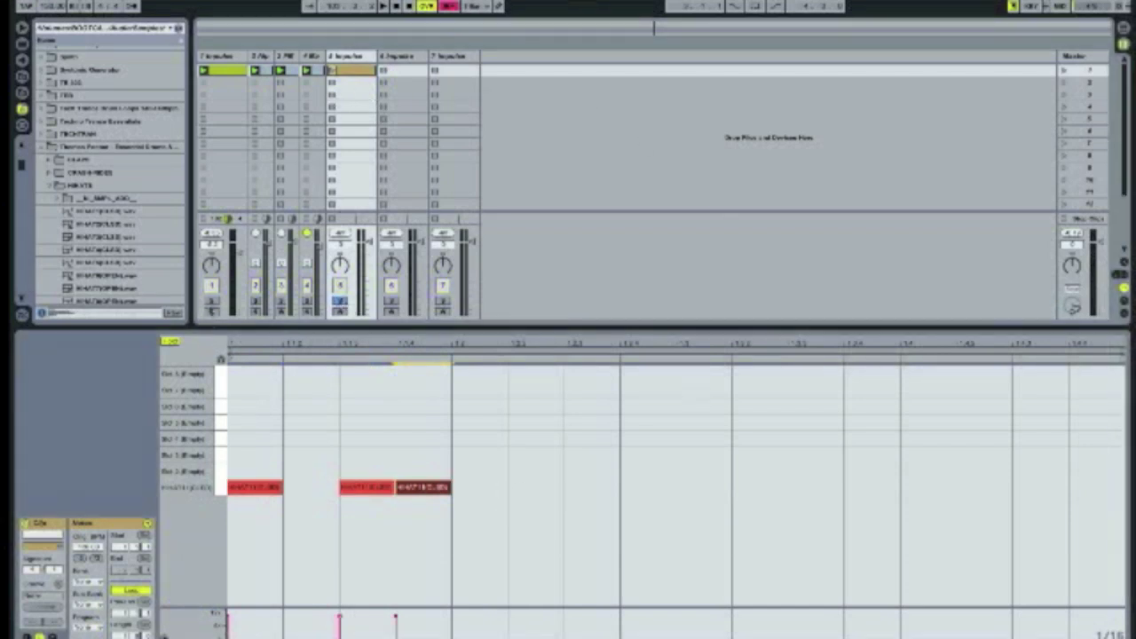
key(space)
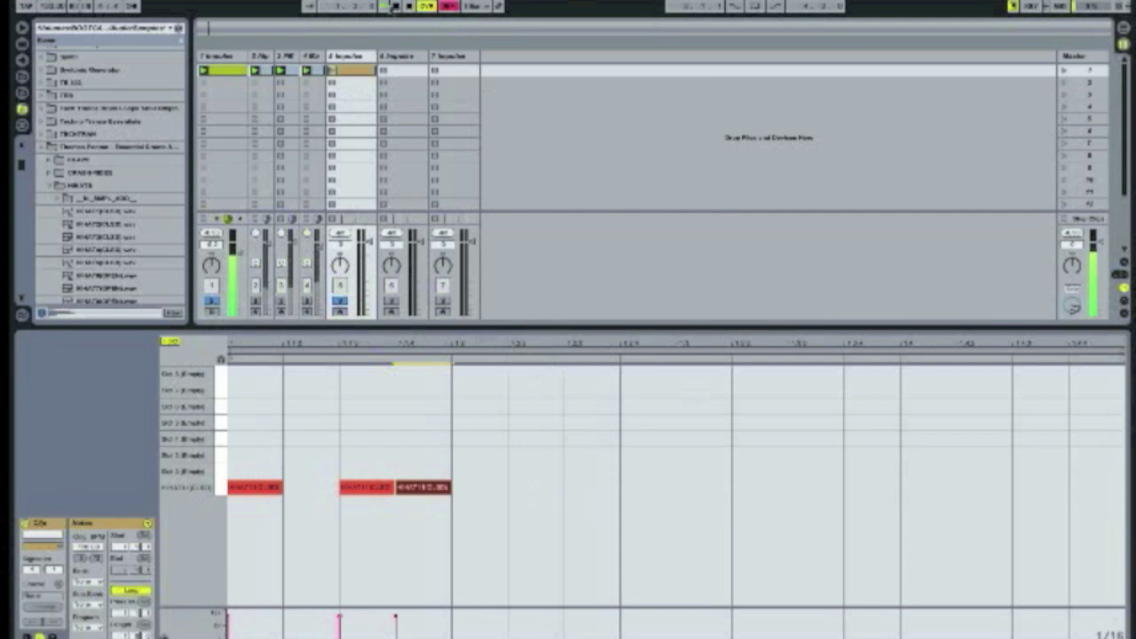
click(332, 70)
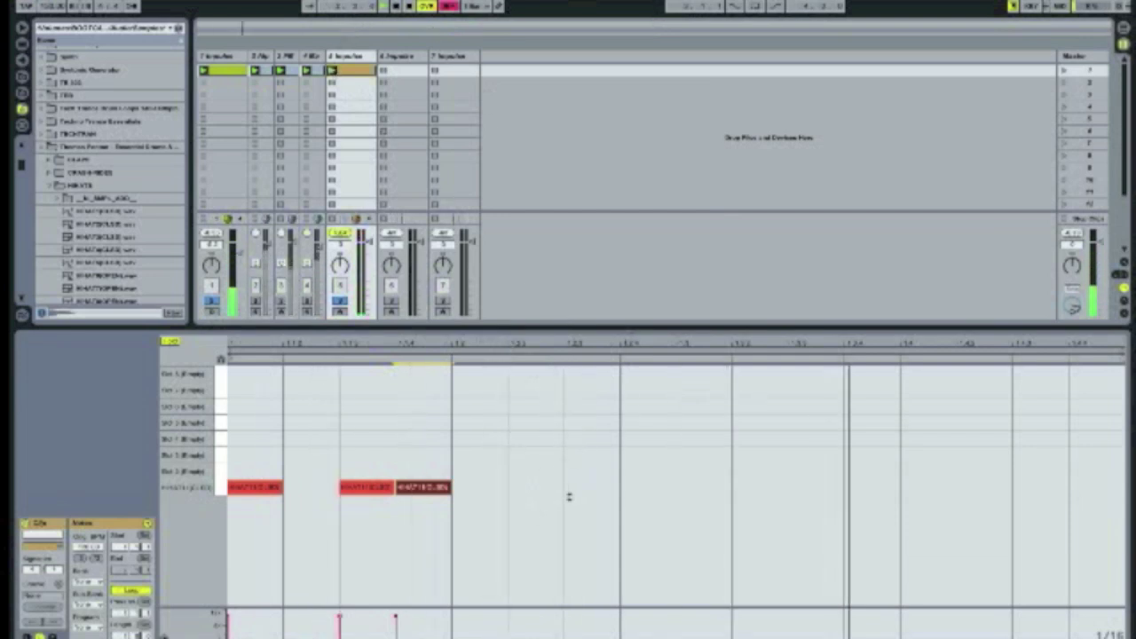
Add closed hi-hat notes at 1.2.2, 1.2.4, 1.3.1, 1.3.3, 1.3.4, 1.4.2 and 1.4.4 during playback
double_click(535, 490)
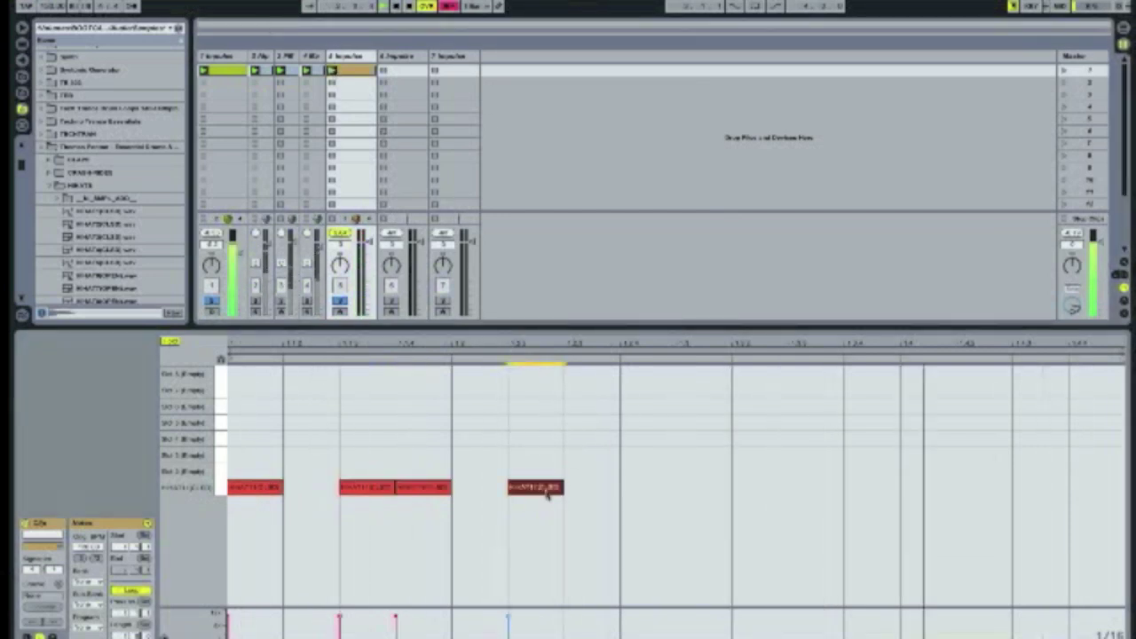
double_click(647, 491)
double_click(704, 491)
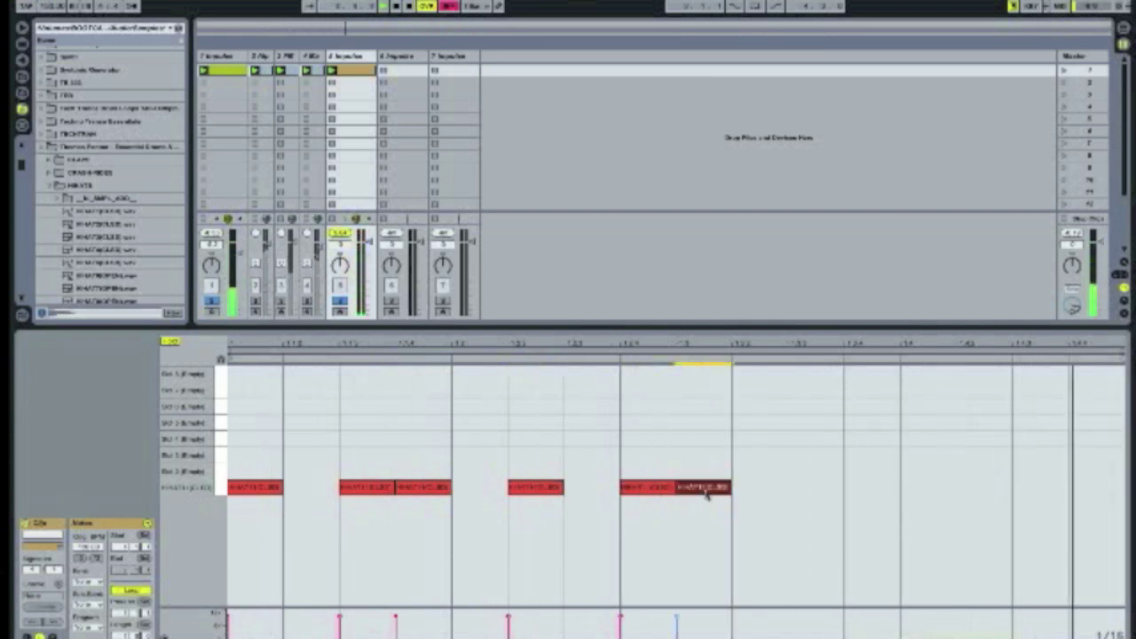
double_click(825, 491)
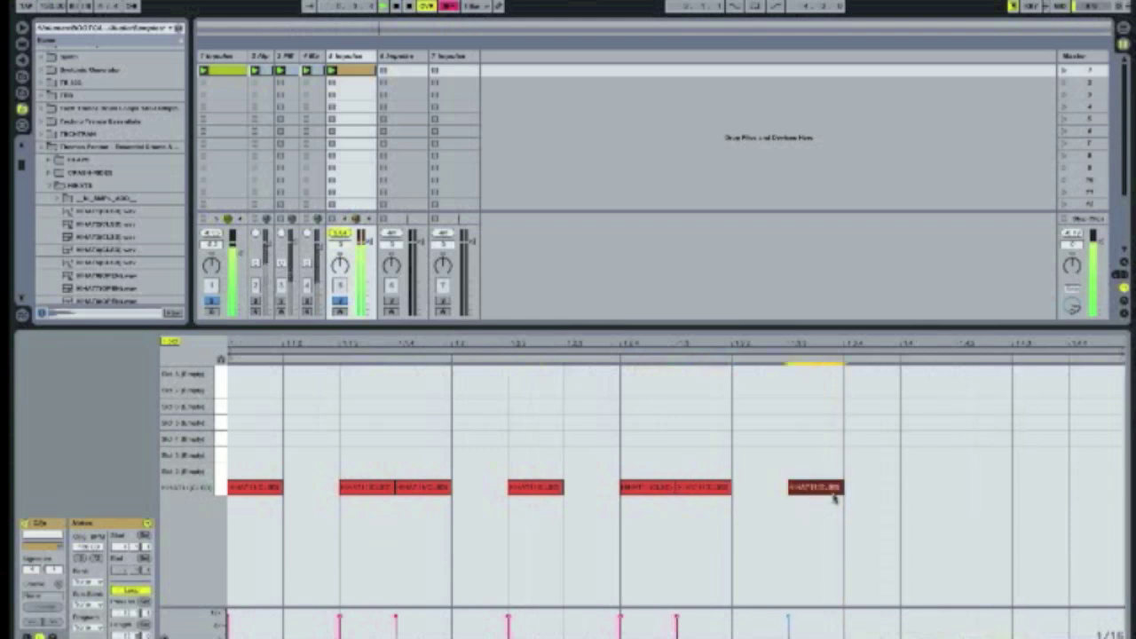
double_click(871, 491)
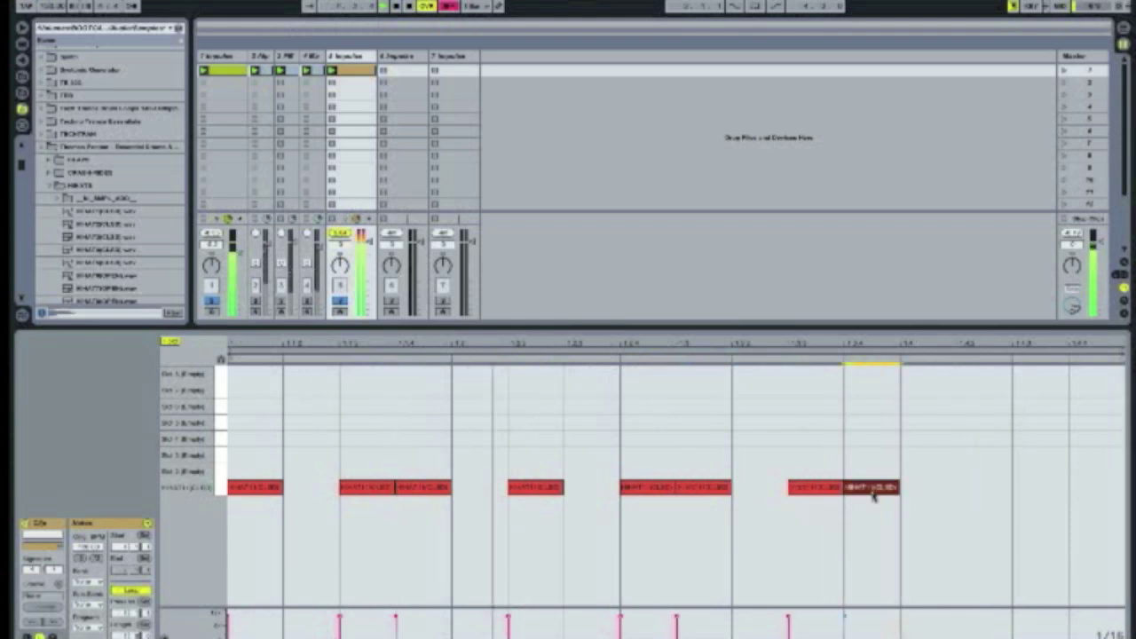
double_click(984, 491)
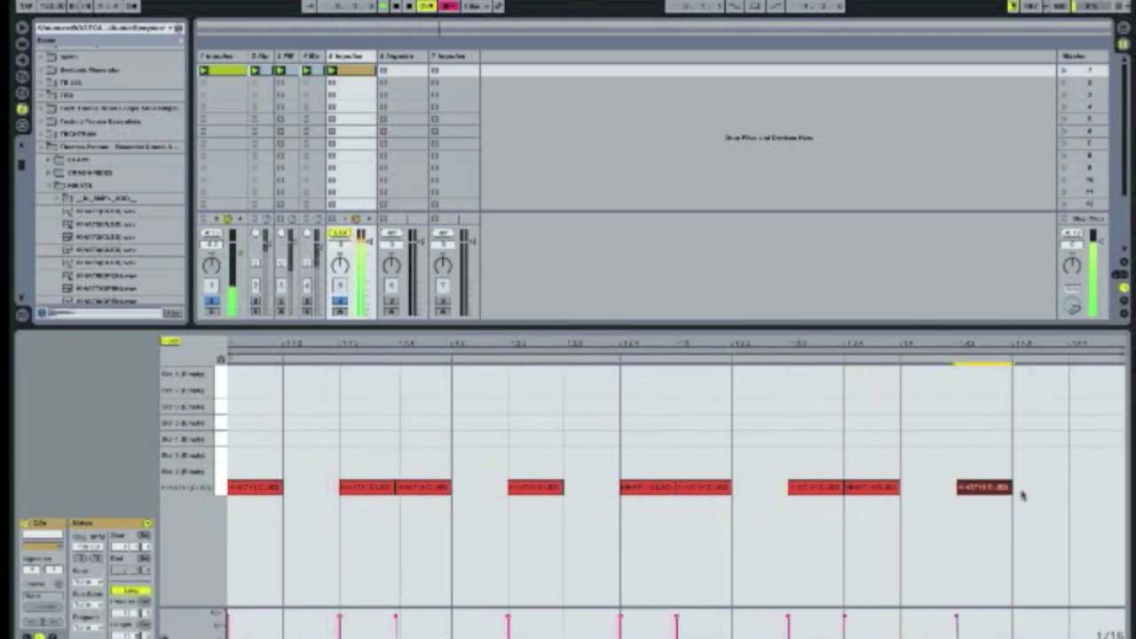
double_click(1097, 488)
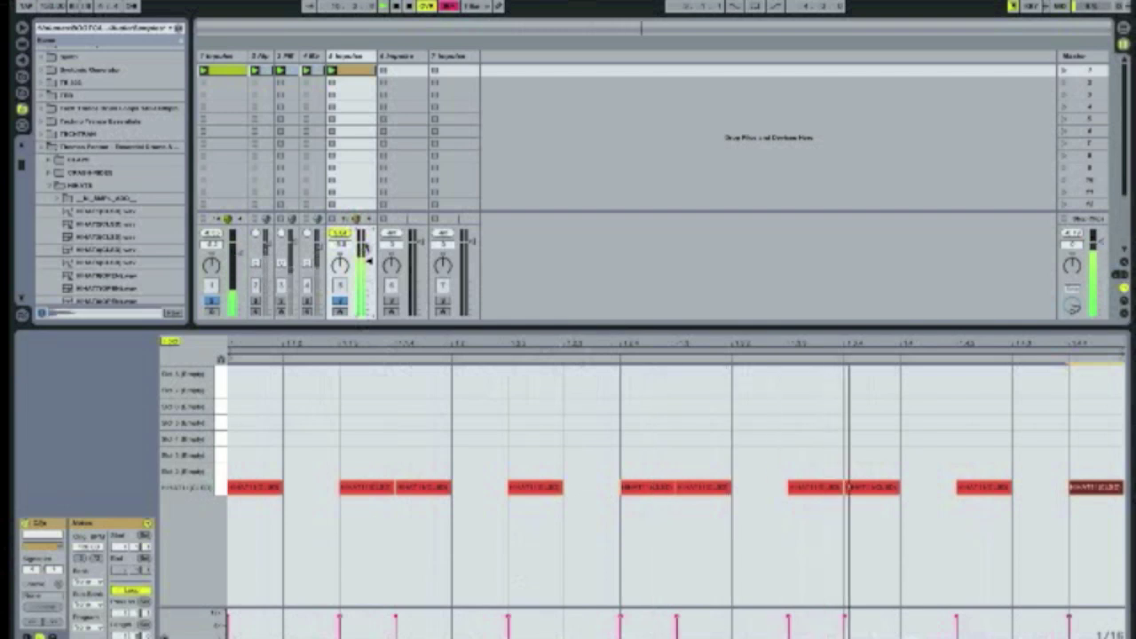
Stop playback and fill the remaining gaps with hi-hat notes so every sixteenth step of the bar is occupied
key(space)
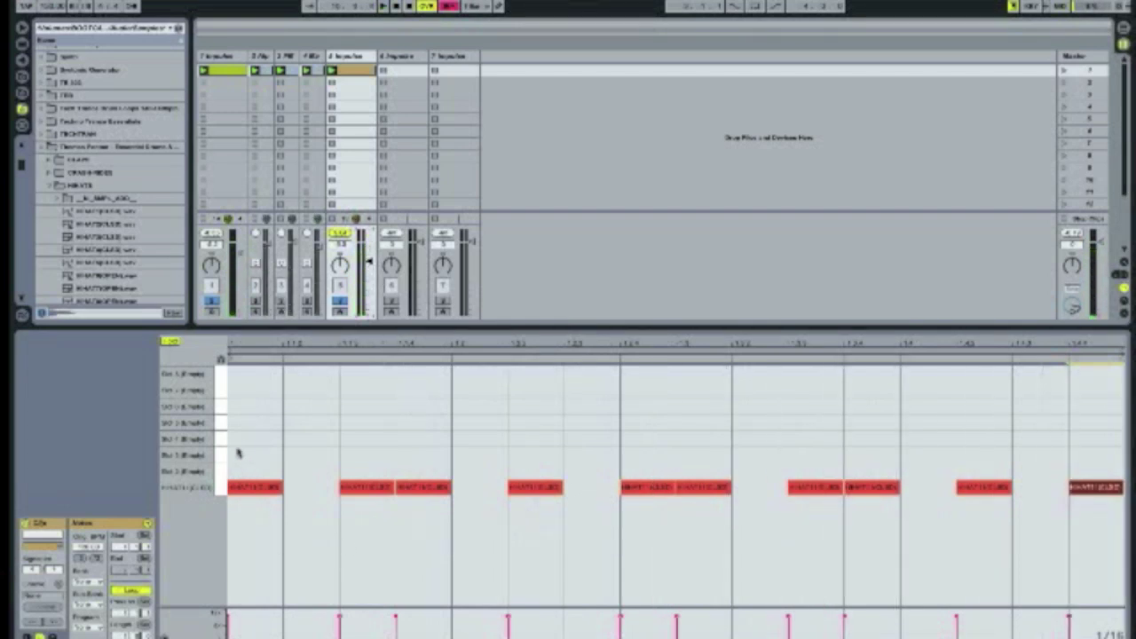
double_click(299, 487)
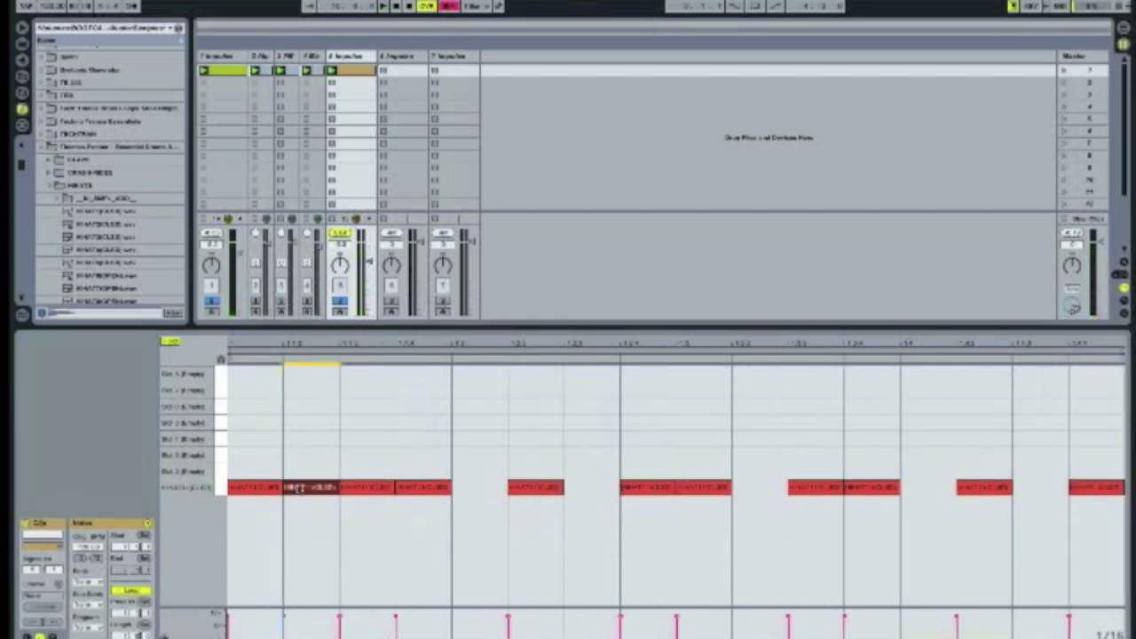
double_click(483, 490)
double_click(574, 491)
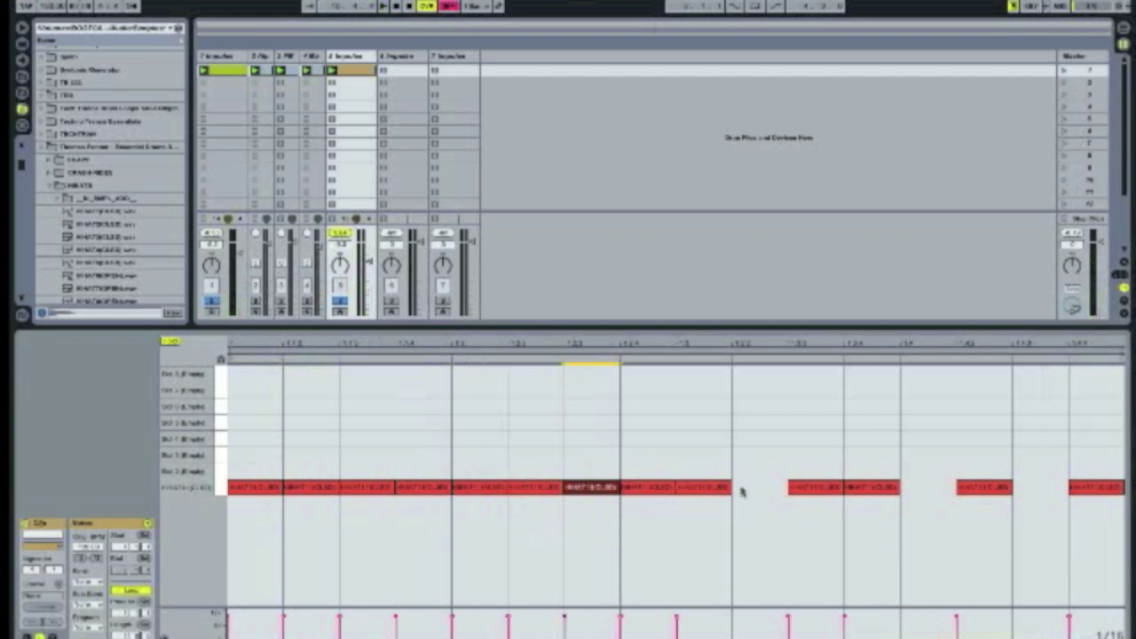
double_click(746, 489)
double_click(928, 488)
double_click(1043, 490)
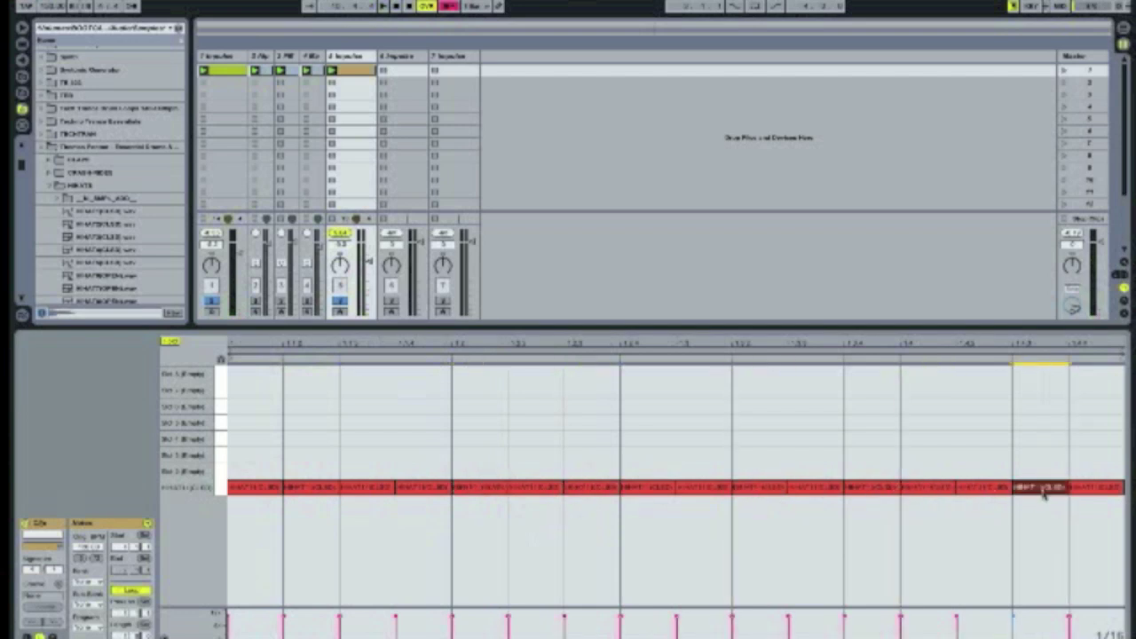
Enlarge the velocity editor and lower the velocities of the first five hi-hat notes to differing levels
drag(309, 610, 310, 548)
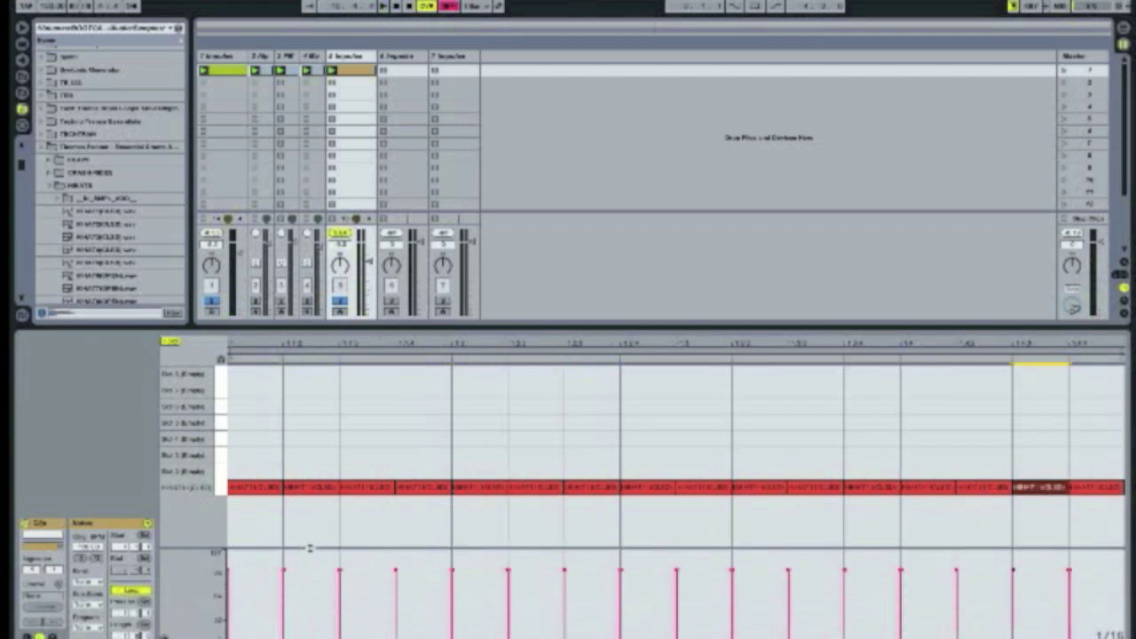
click(227, 577)
click(227, 575)
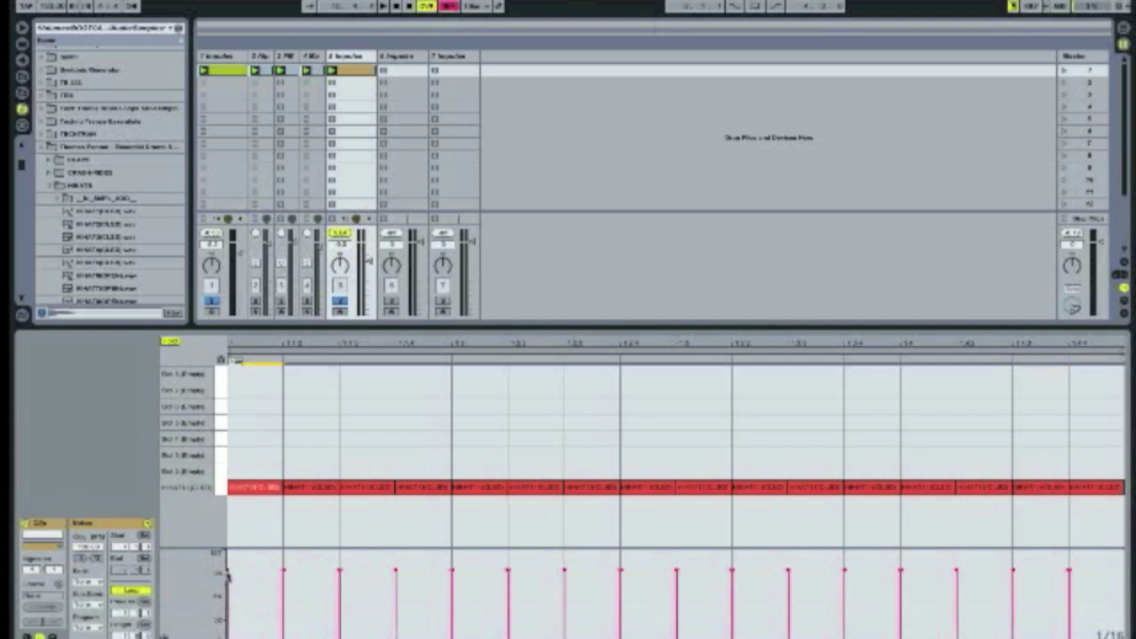
click(284, 573)
drag(340, 571, 452, 581)
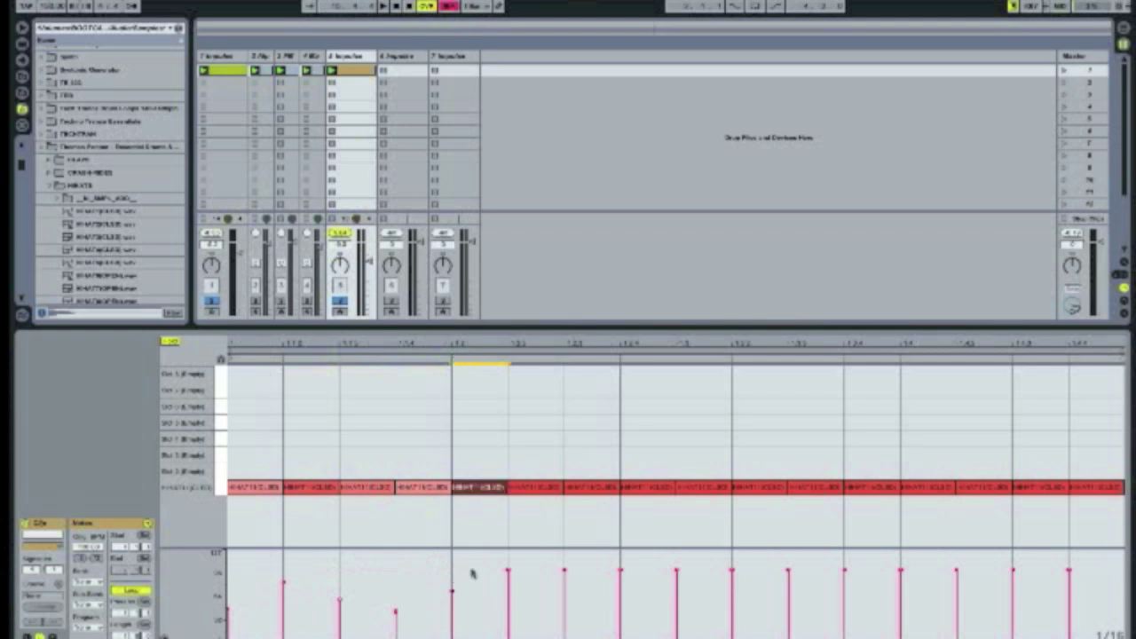
Lower the hi-hat velocities at 1.2.3, 1.2.4, 1.3.2, 1.3.3, 1.3.4, 1.4.2 and 1.4.3 to varied levels
drag(564, 572, 622, 576)
click(732, 573)
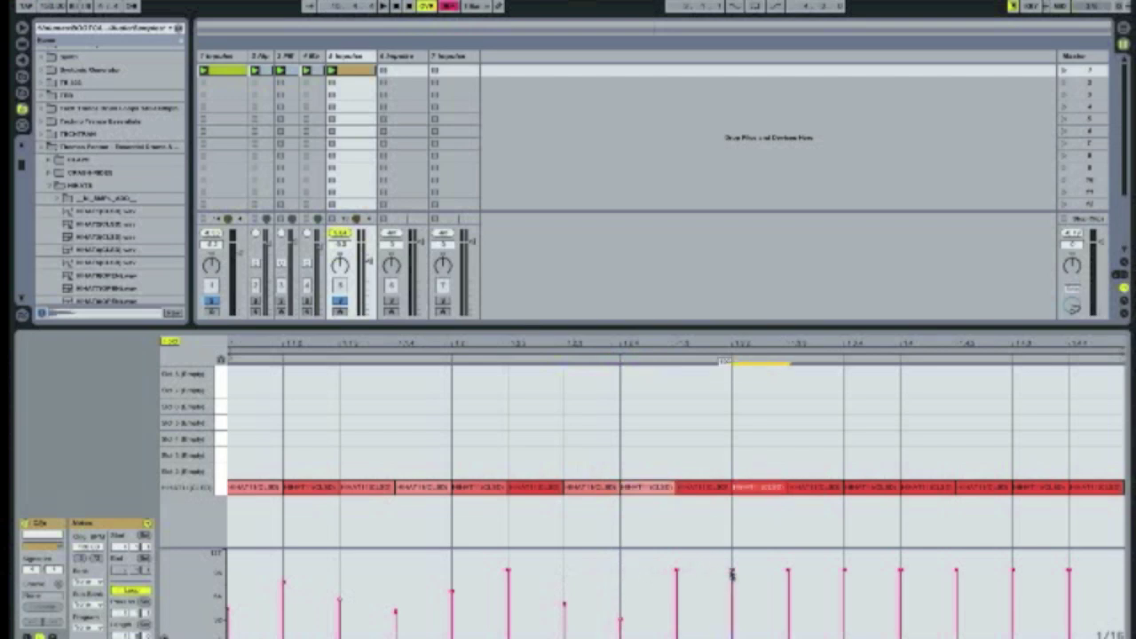
mouse_move(732, 575)
mouse_down()
mouse_move(843, 578)
mouse_move(843, 600)
mouse_up()
drag(956, 575, 1012, 575)
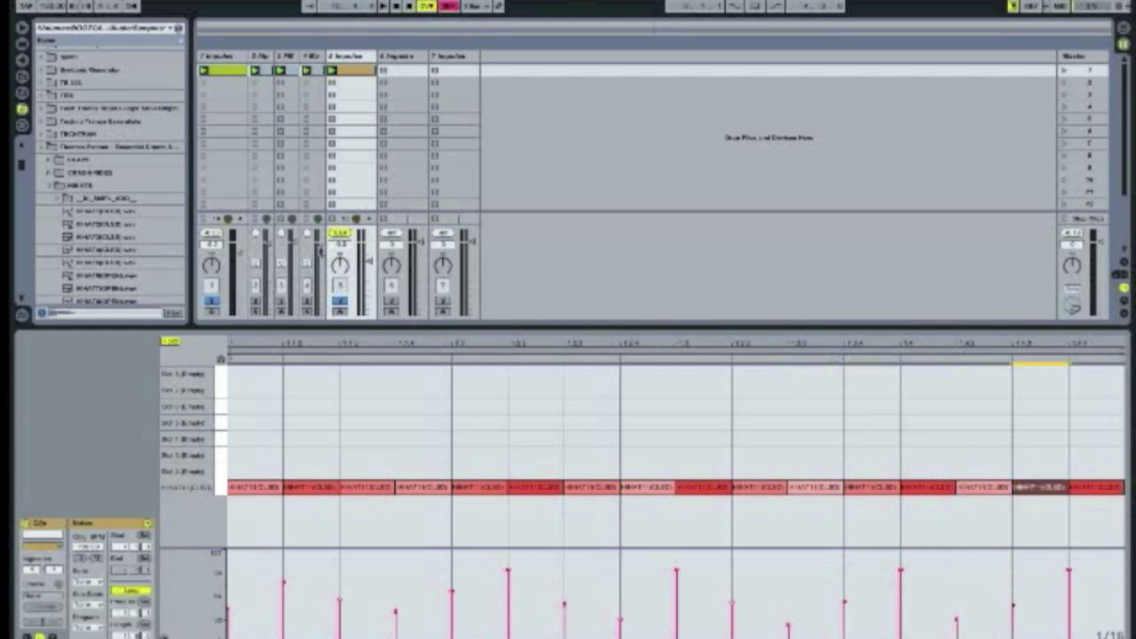
During playback, lower the closed hi-hat velocities at 1.1.3, 1.1.4, 1.2.1, 1.3.2, 1.3.4 and 1.4.3 slightly
key(space)
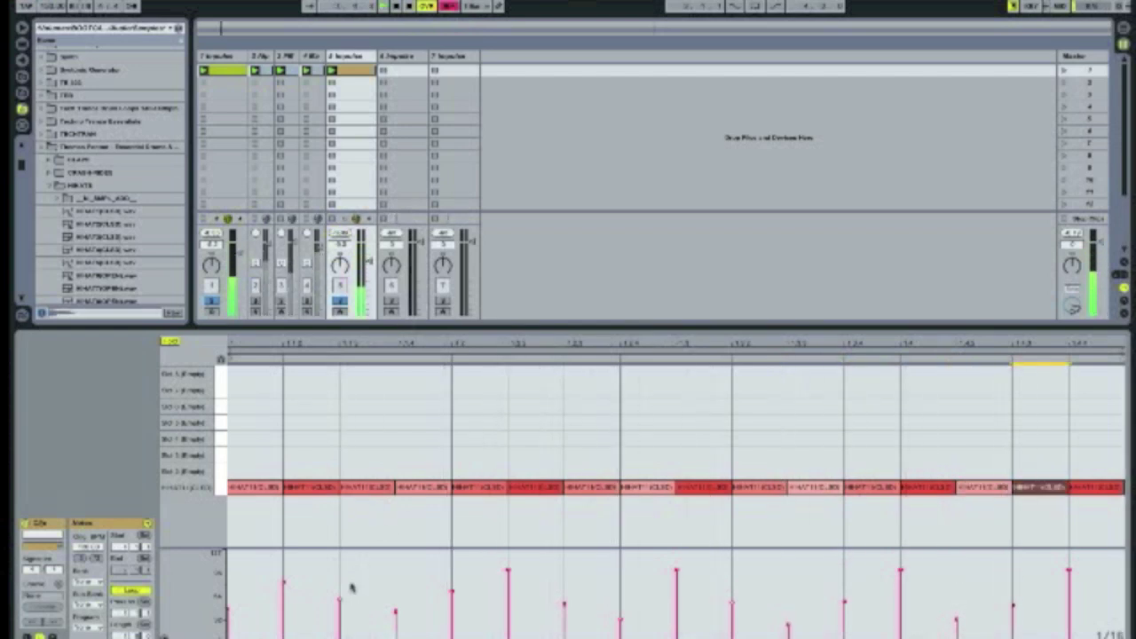
drag(396, 612, 397, 619)
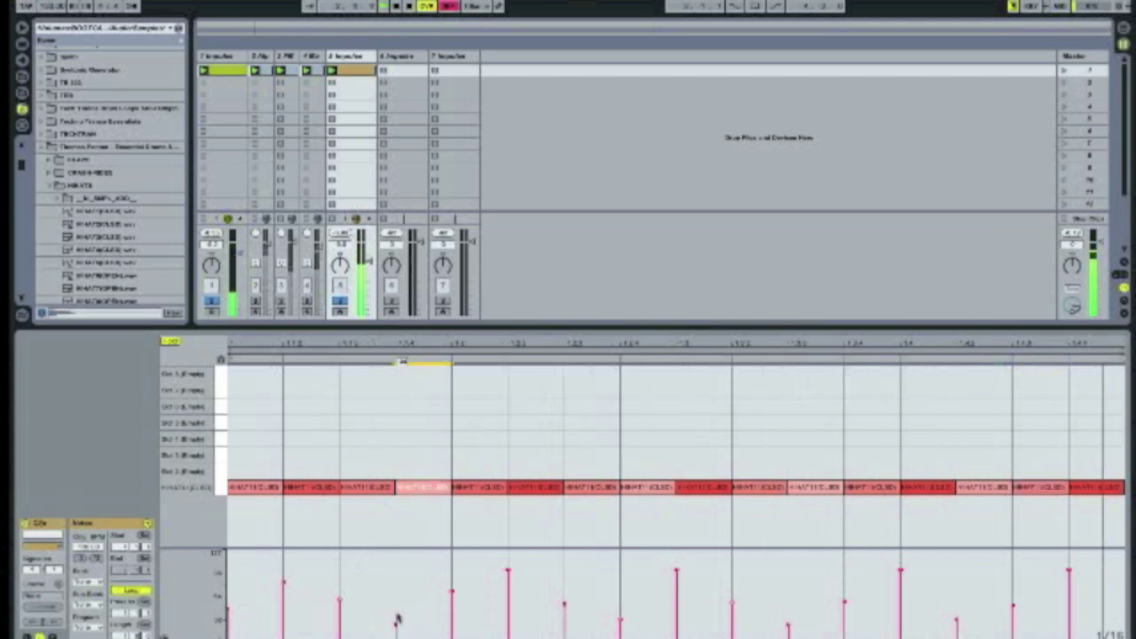
click(340, 606)
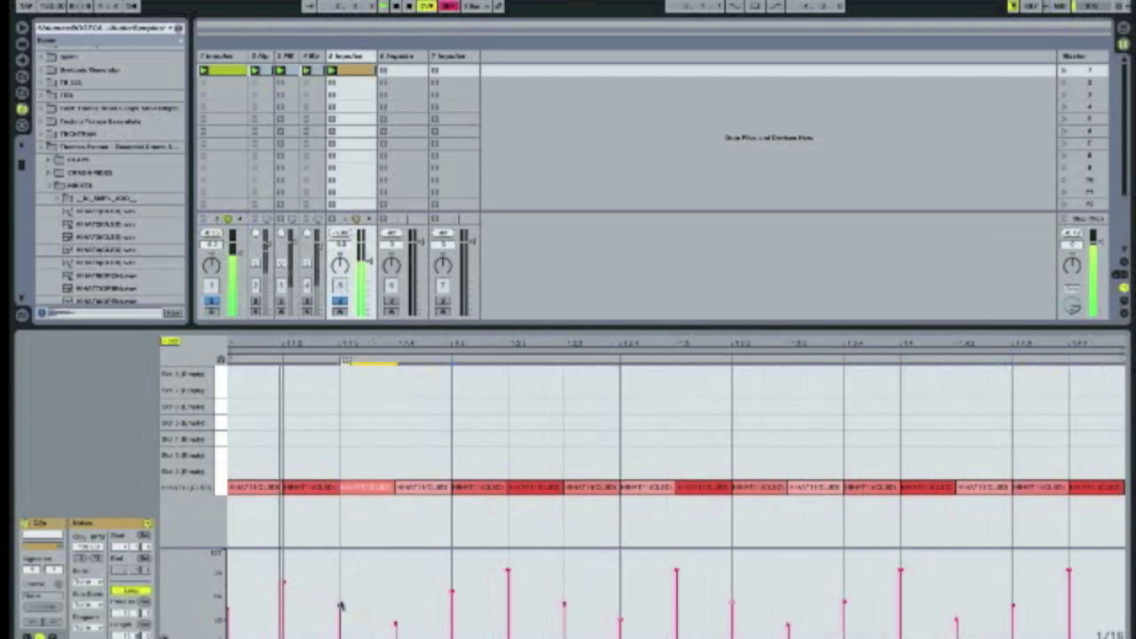
click(451, 597)
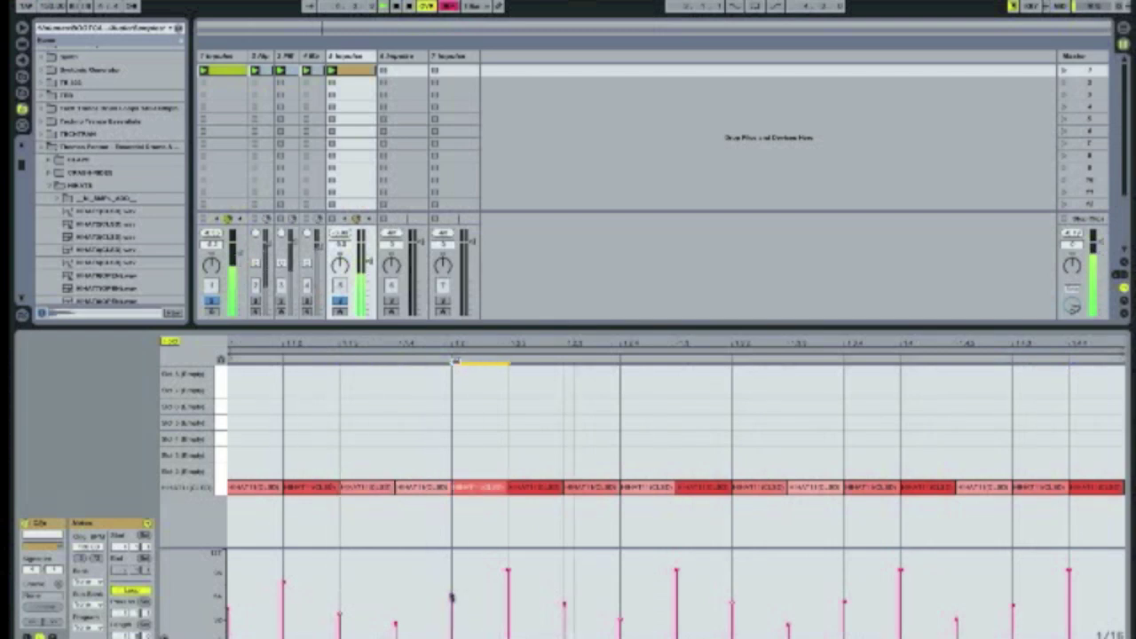
click(730, 613)
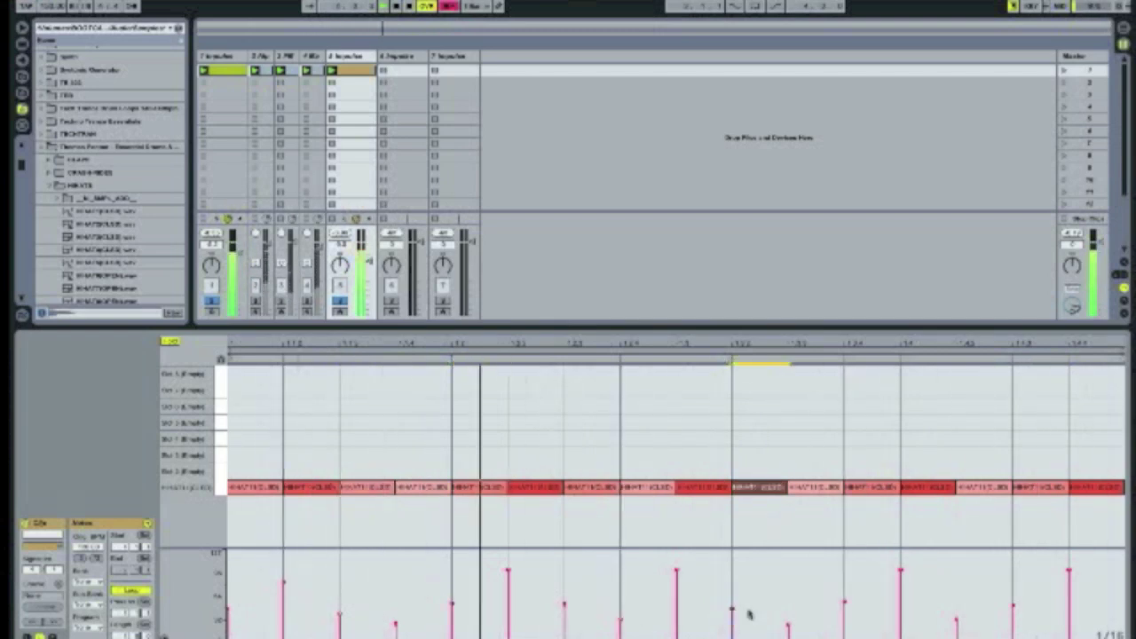
click(844, 607)
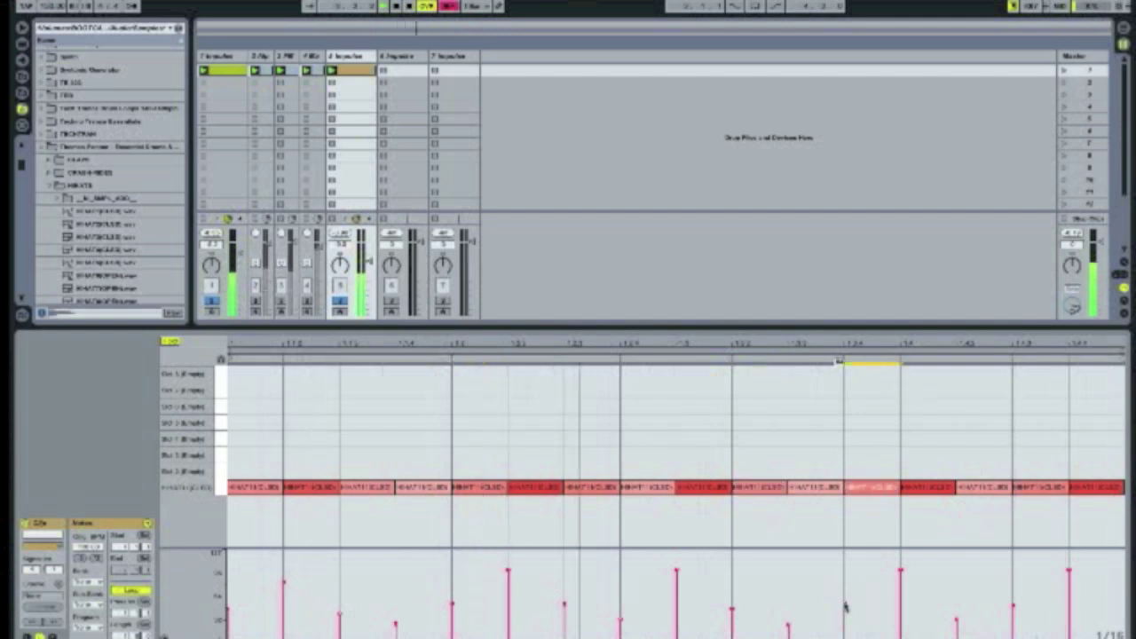
click(1012, 611)
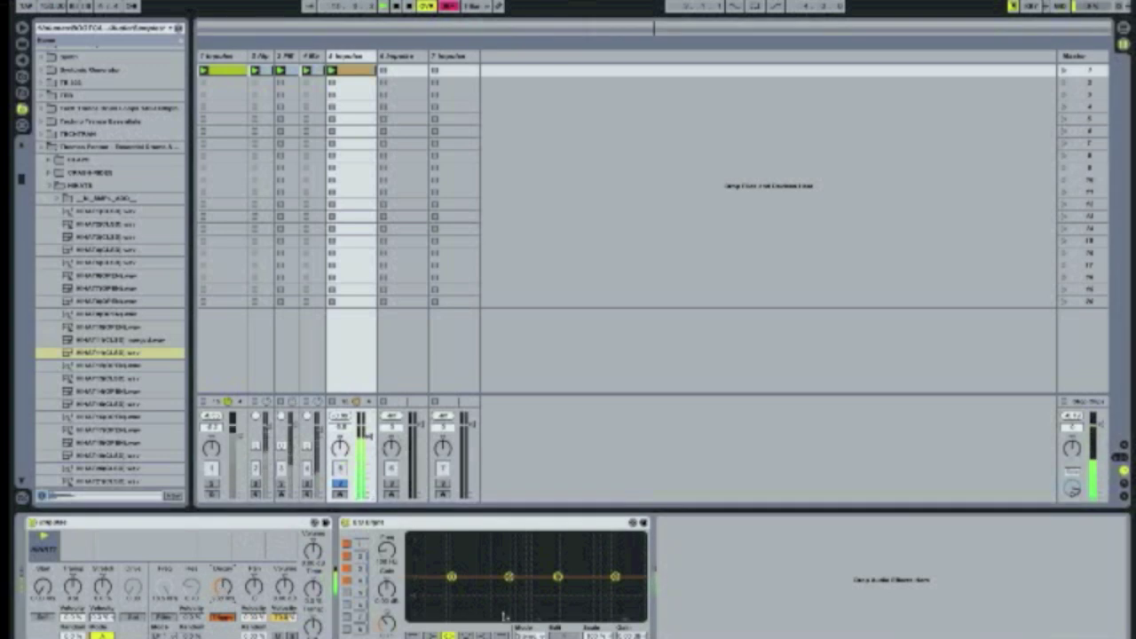
Cut the closed hi-hat's lows with EQ Eight band 1 at about 7 kHz and unsolo the track
drag(451, 586, 603, 586)
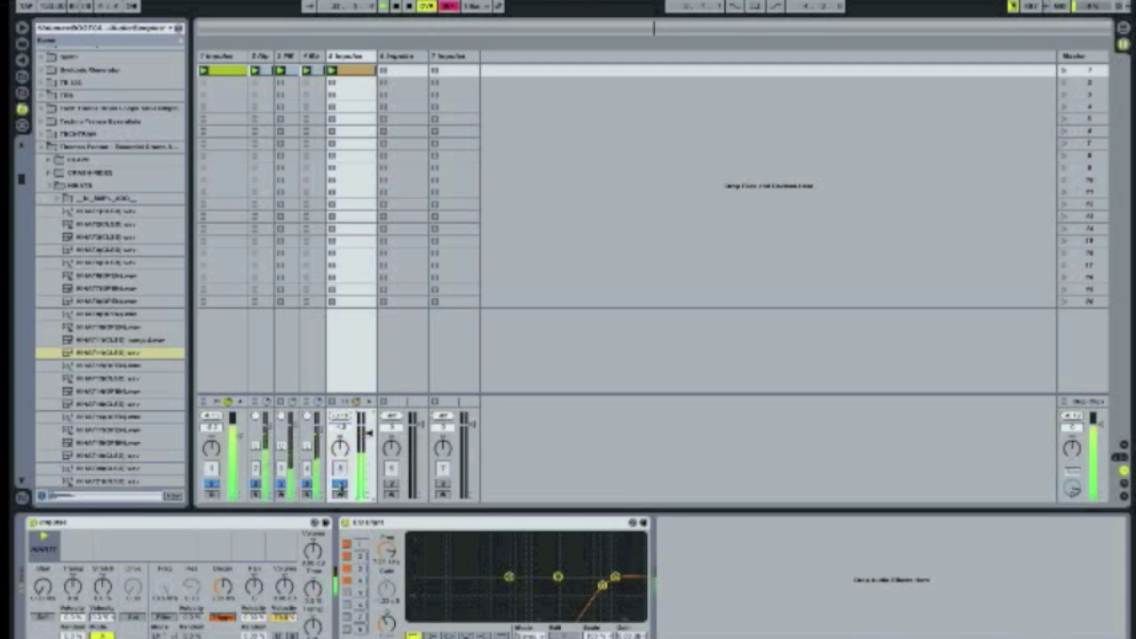
click(340, 486)
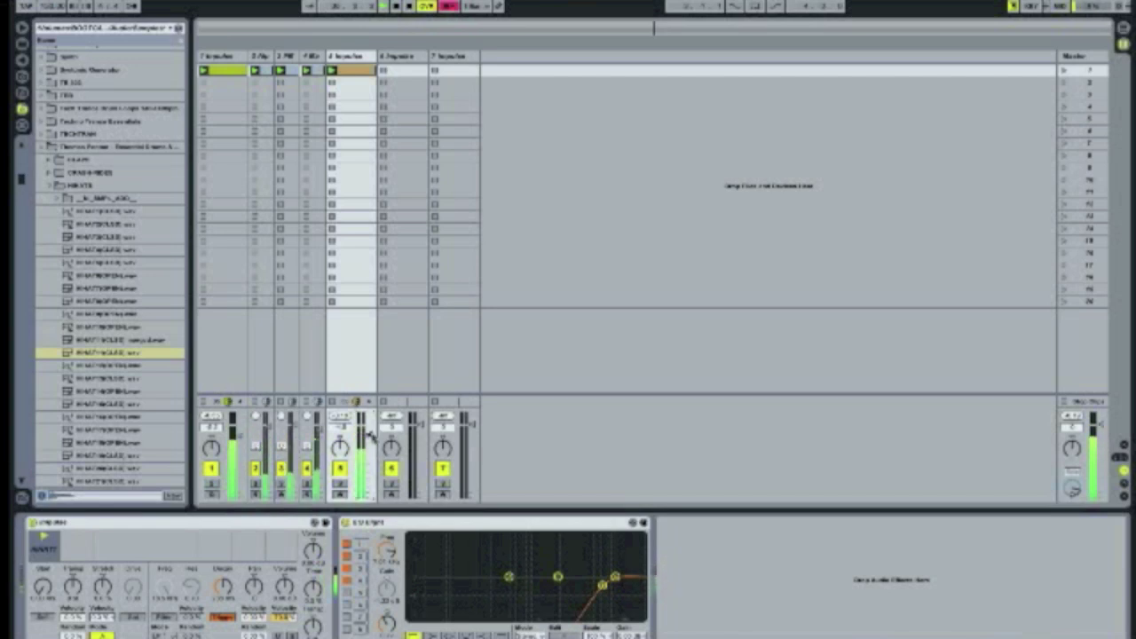
Audition open hi-hat samples and load the first open one in the folder into track 6's first Impulse slot
click(409, 60)
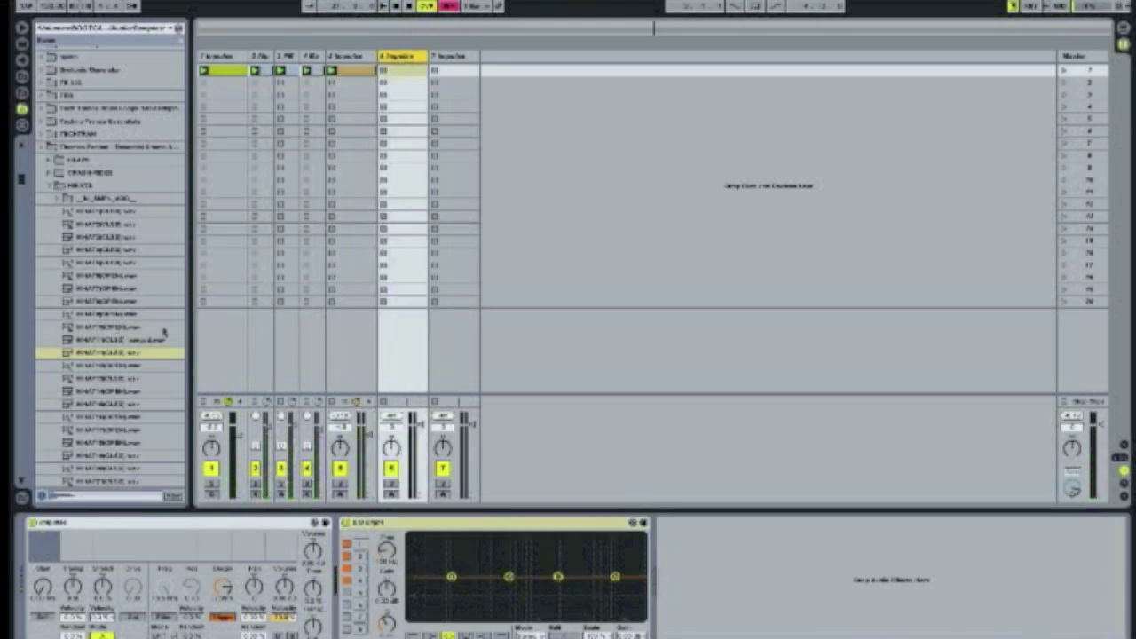
click(119, 326)
click(111, 315)
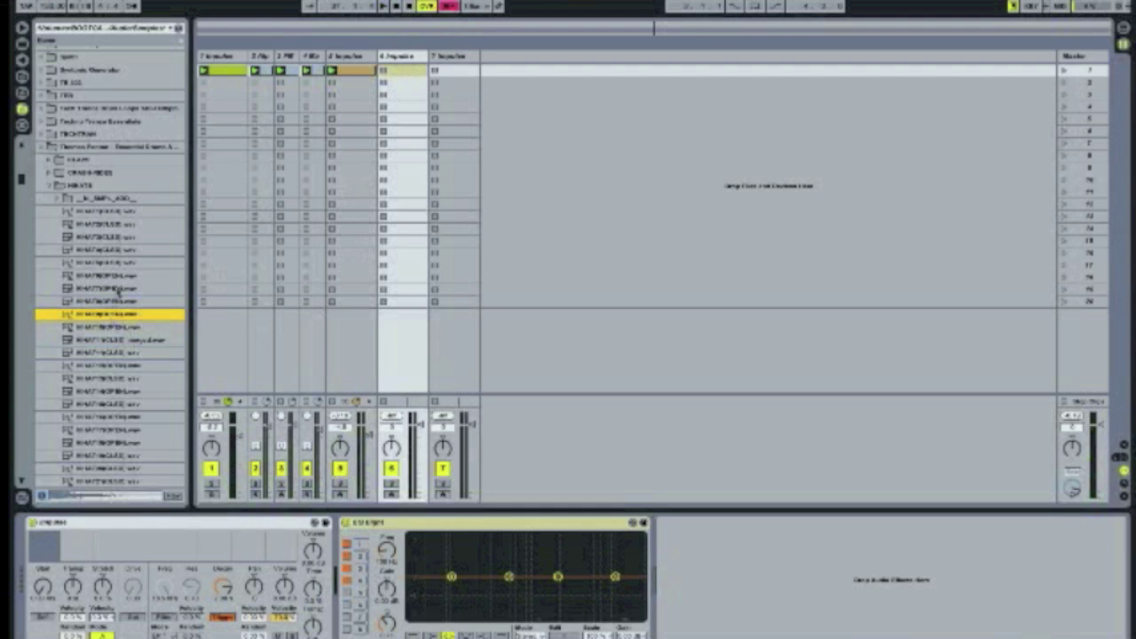
click(108, 302)
click(117, 290)
click(114, 278)
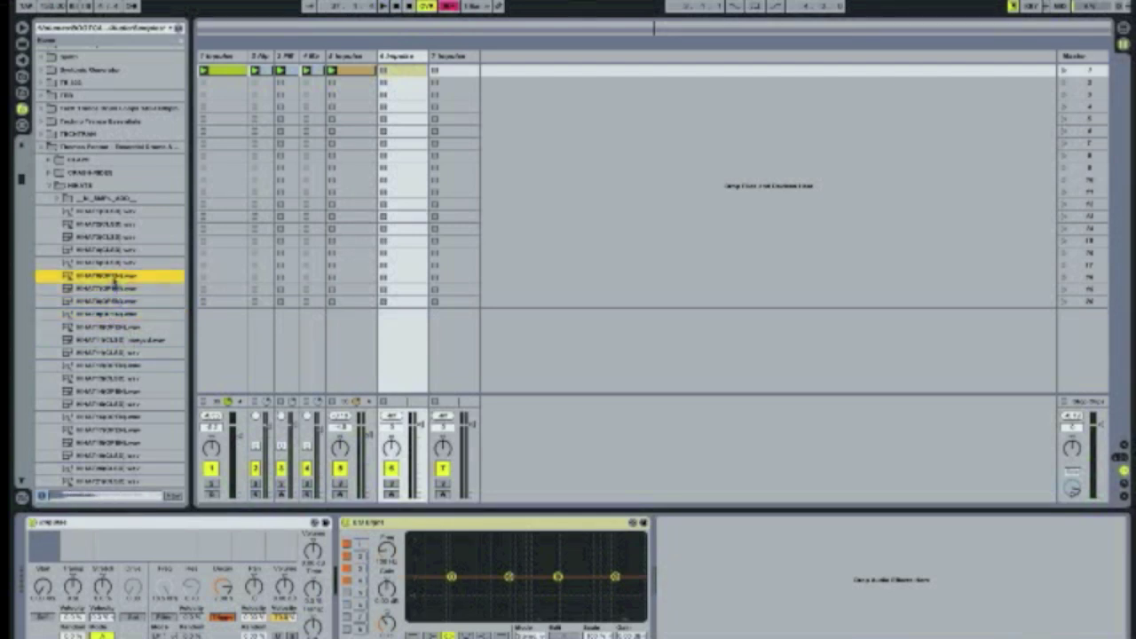
drag(111, 279, 49, 548)
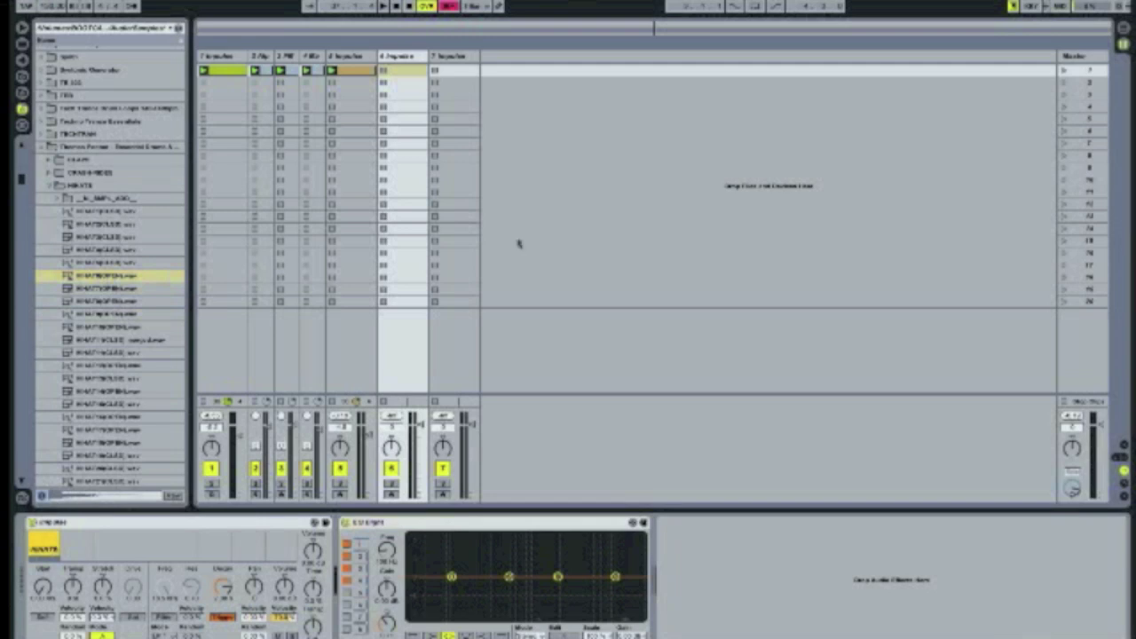
Create a MIDI clip in track 6's first scene with open hi-hat notes at 1.1.3, 1.2.3, 1.3.3 and 1.4.3
double_click(395, 71)
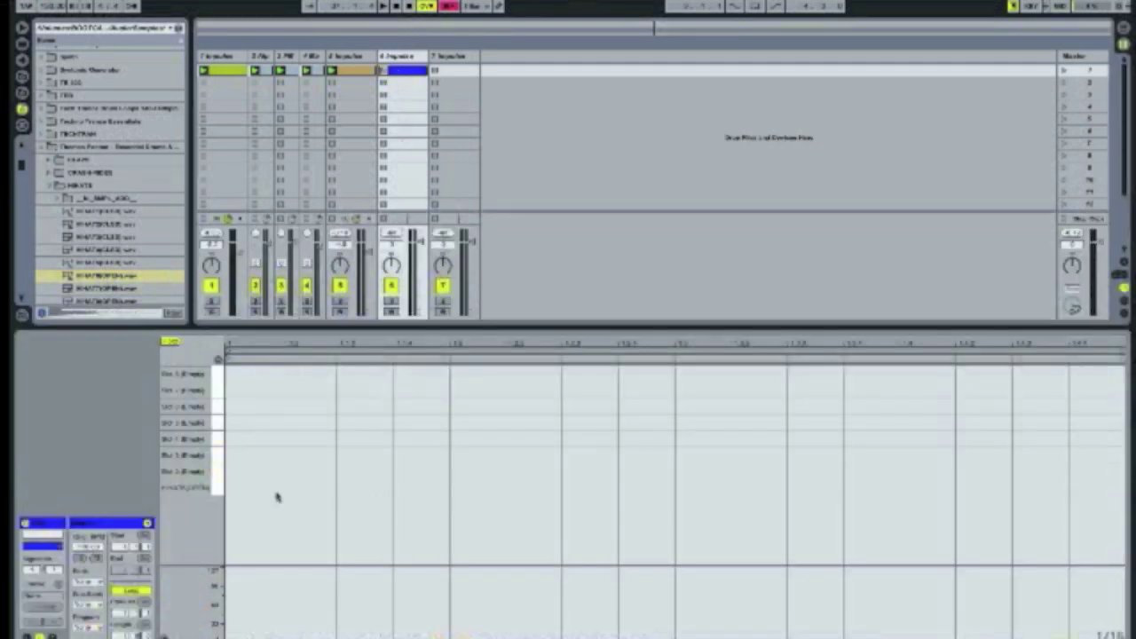
double_click(361, 491)
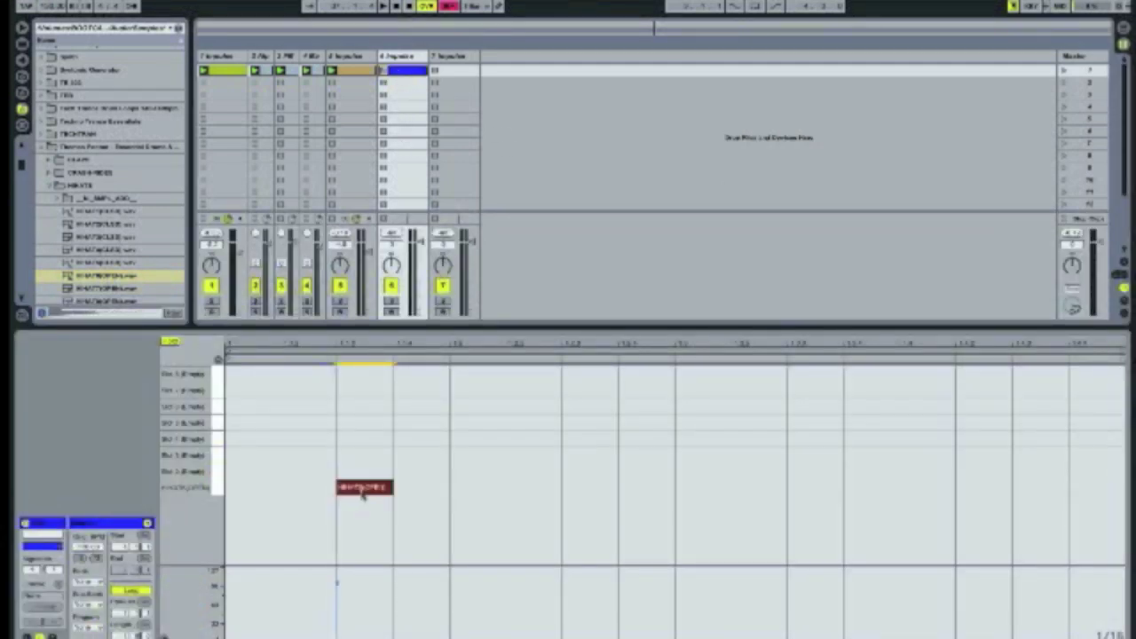
double_click(574, 491)
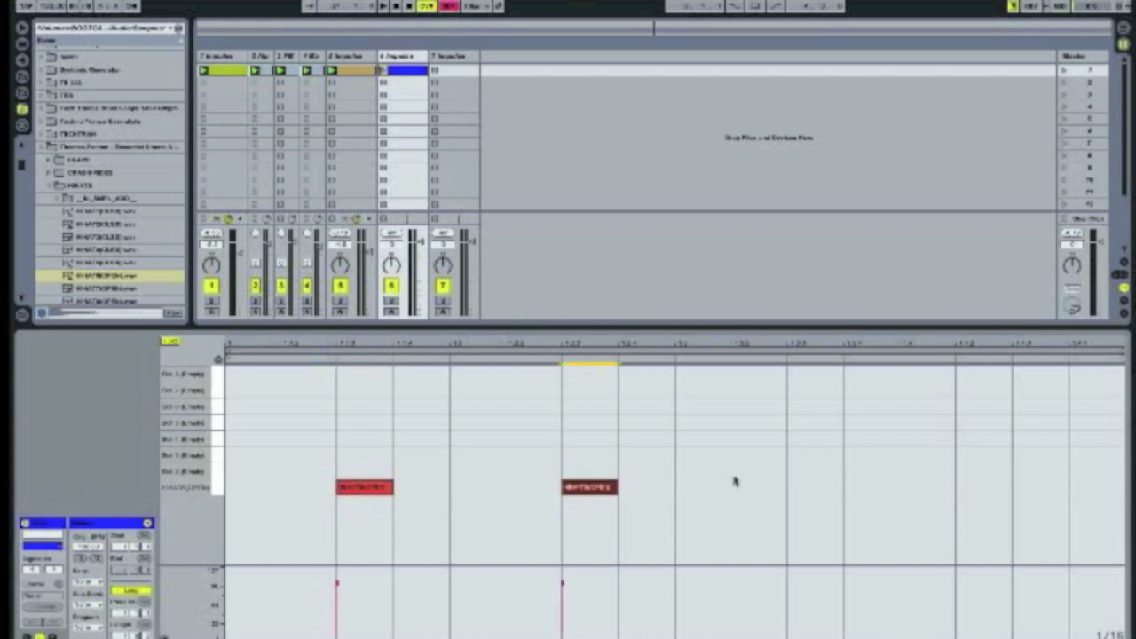
double_click(795, 488)
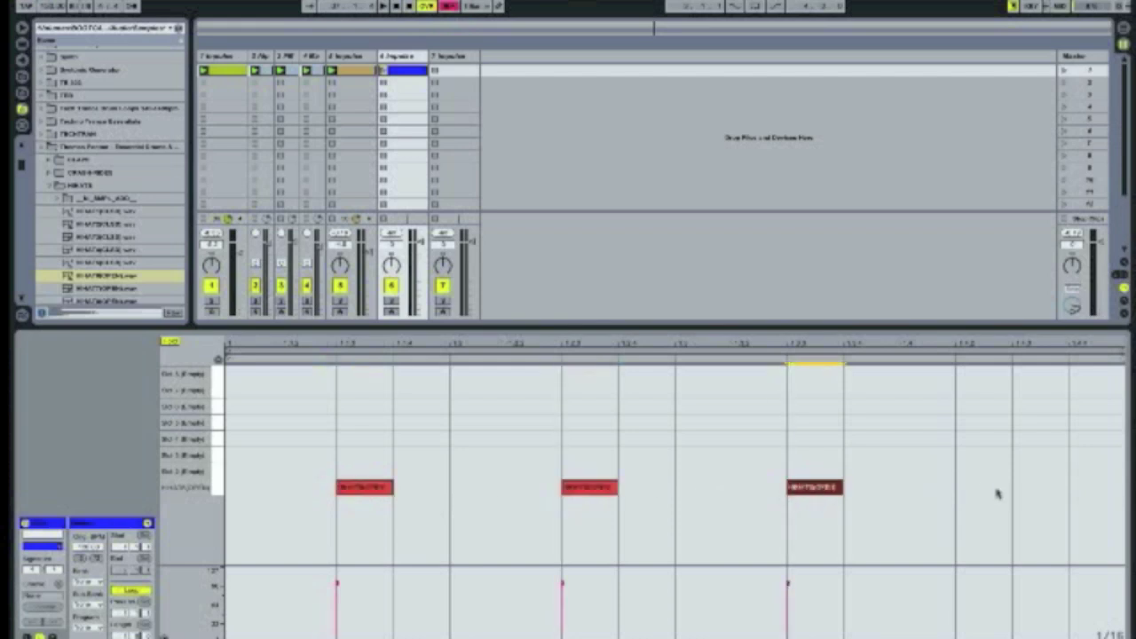
double_click(1026, 491)
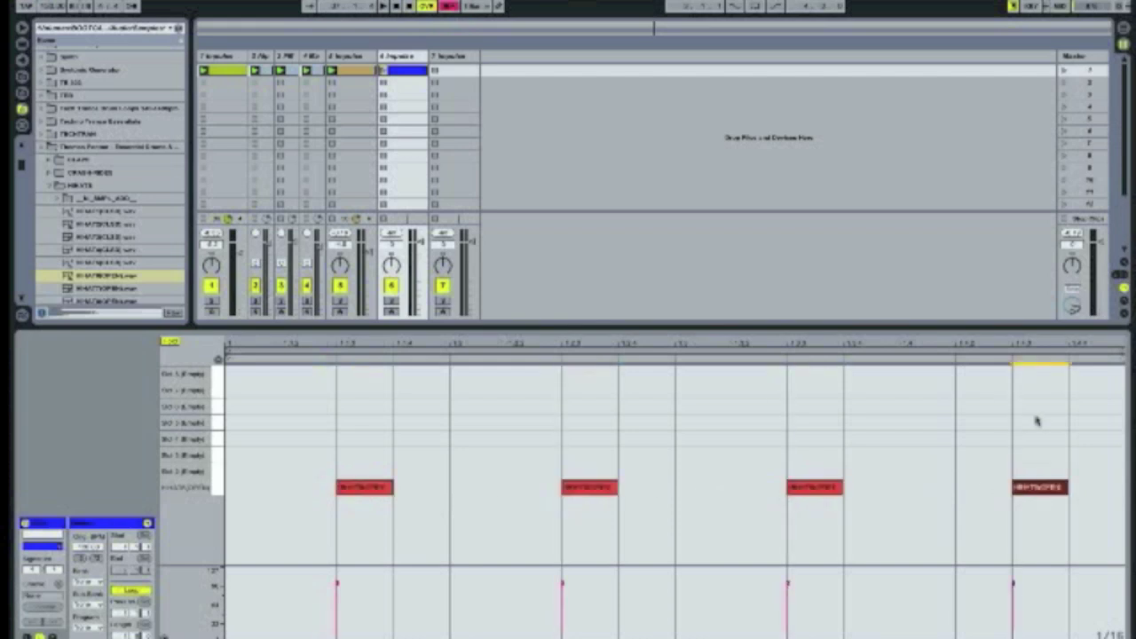
Solo the open hi-hat together with track 1, roll off its low frequencies with EQ Eight's first band, and clear the solo
click(390, 305)
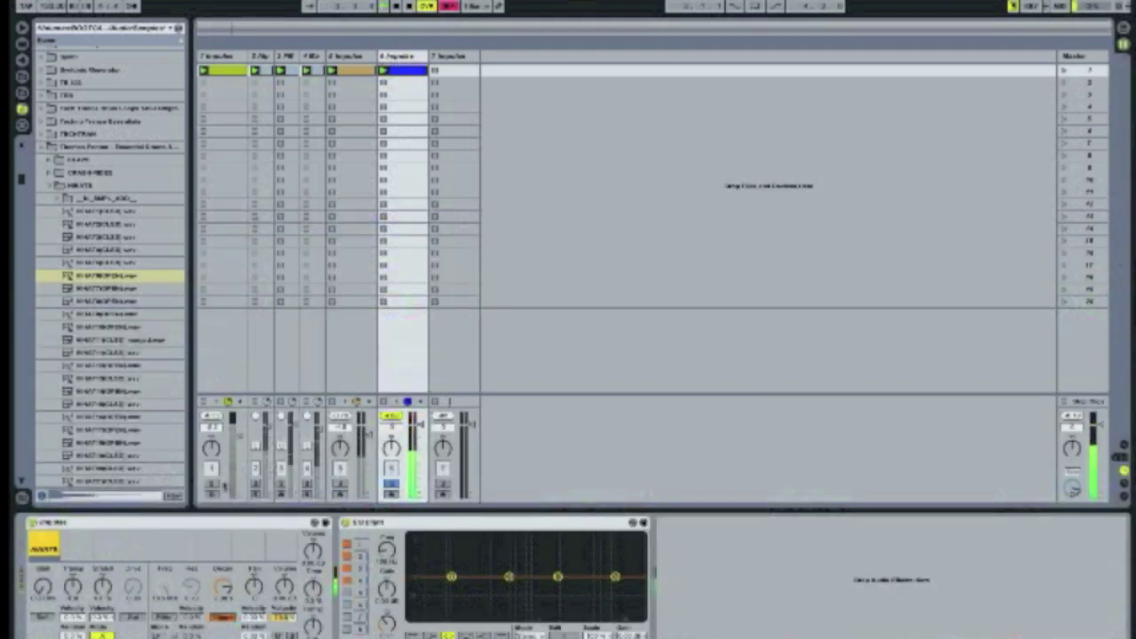
super+click(214, 484)
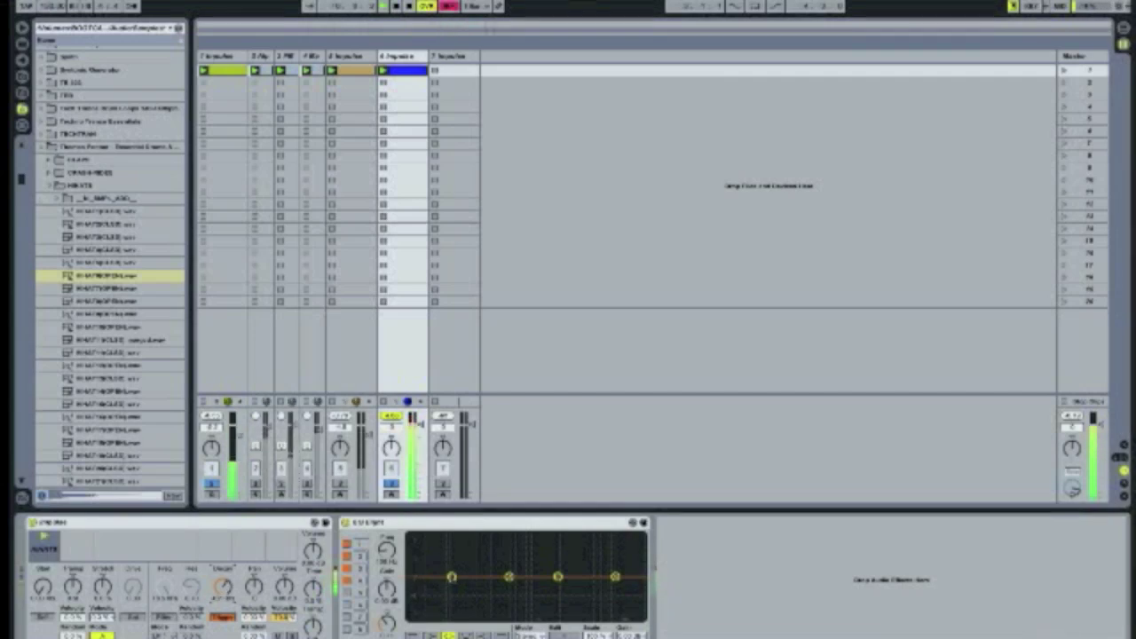
drag(452, 577, 520, 592)
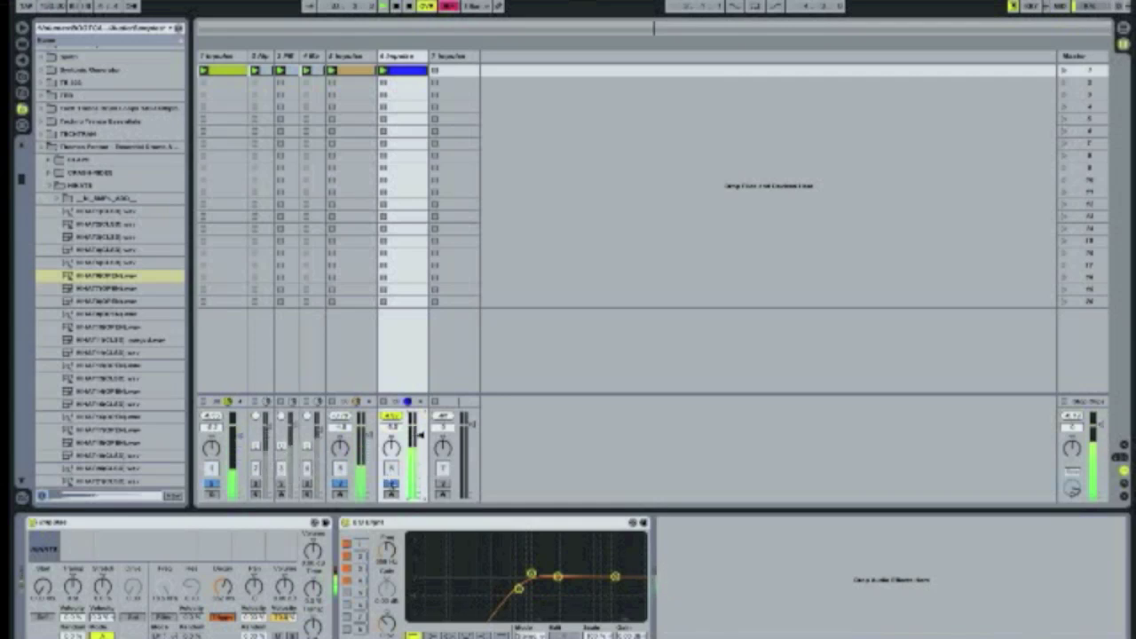
click(392, 488)
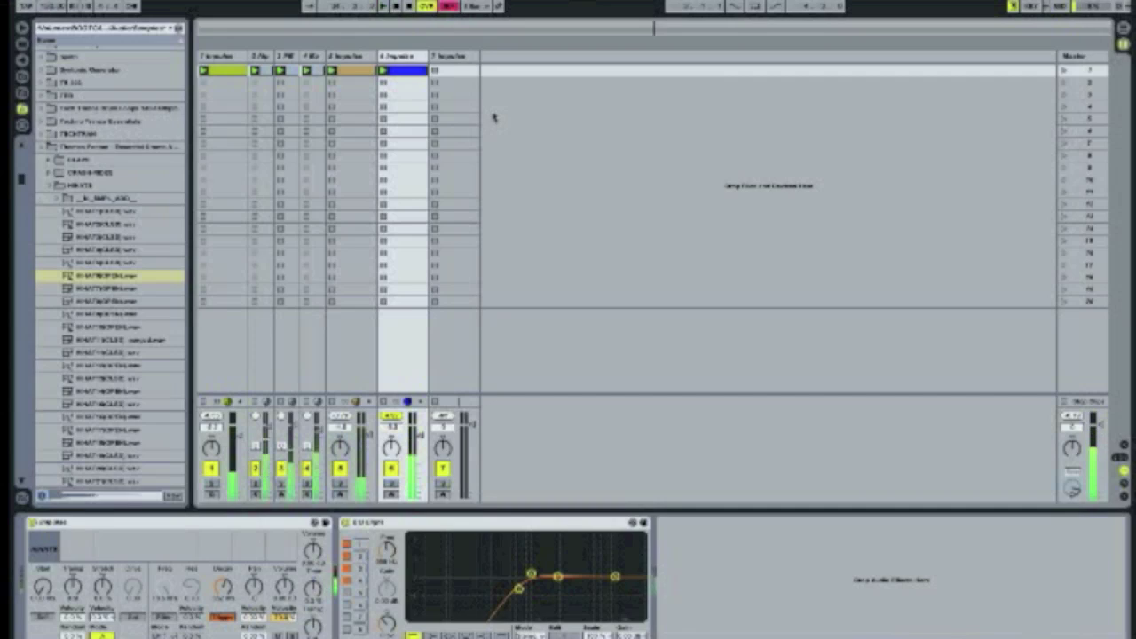
Select track 7, collapse the hi-hats folder and open the snare and rim samples folder of the same drum library
click(458, 58)
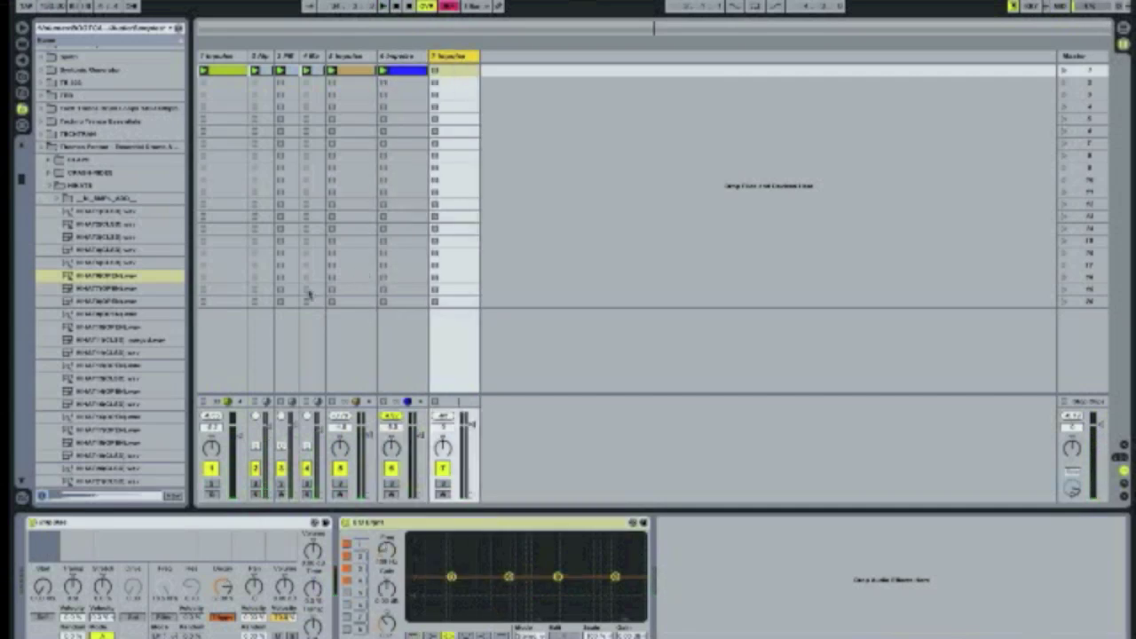
scroll(93, 297, down, 5)
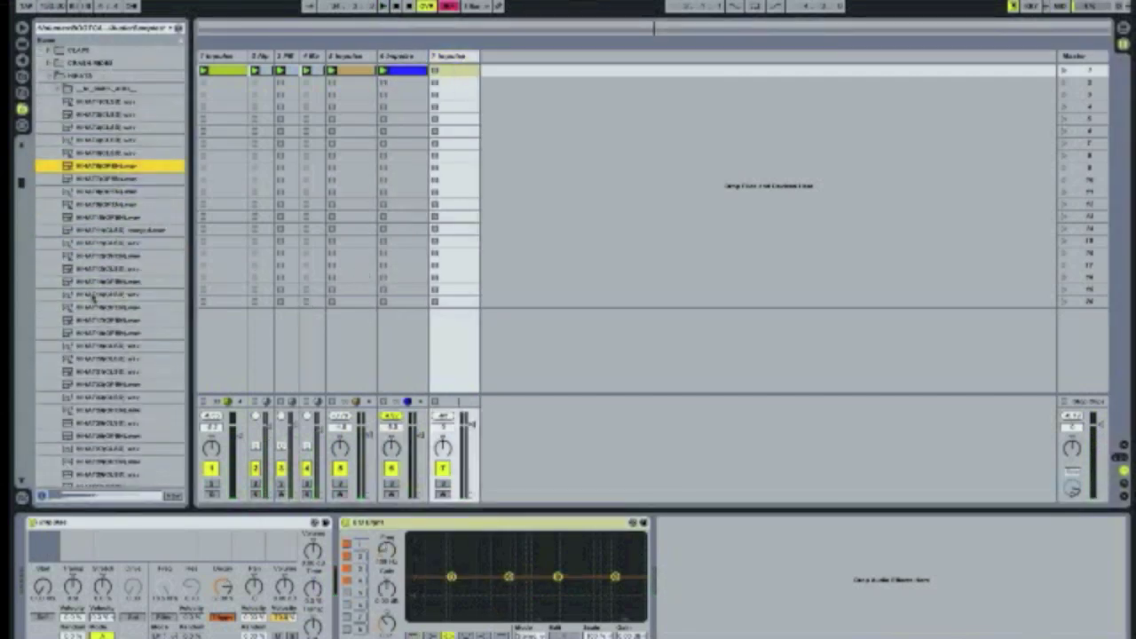
scroll(92, 299, down, 2)
scroll(92, 297, up, 10)
scroll(82, 295, down, 3)
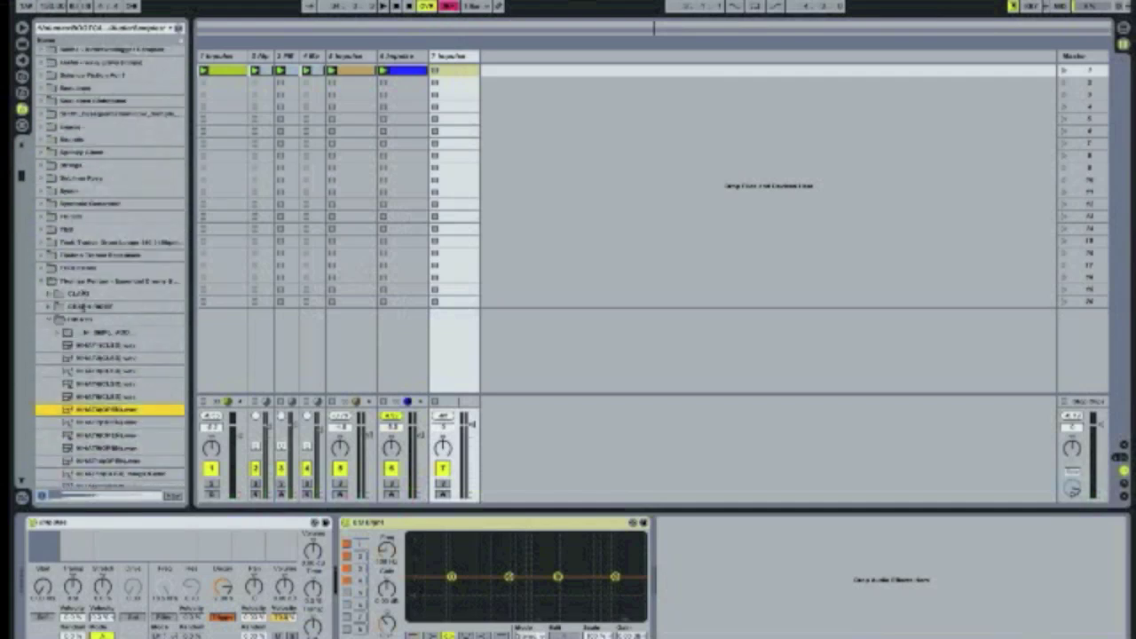
click(49, 321)
click(51, 333)
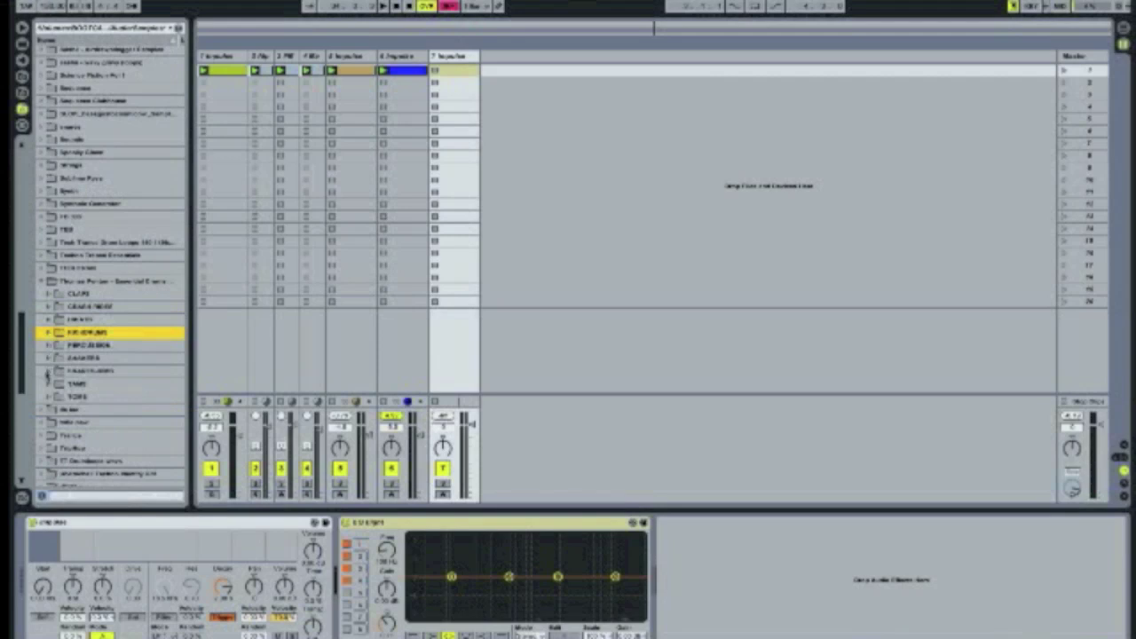
double_click(93, 371)
scroll(94, 374, down, 20)
Audition the snare samples from SNARE15 through SNARE24 in the browser
click(92, 340)
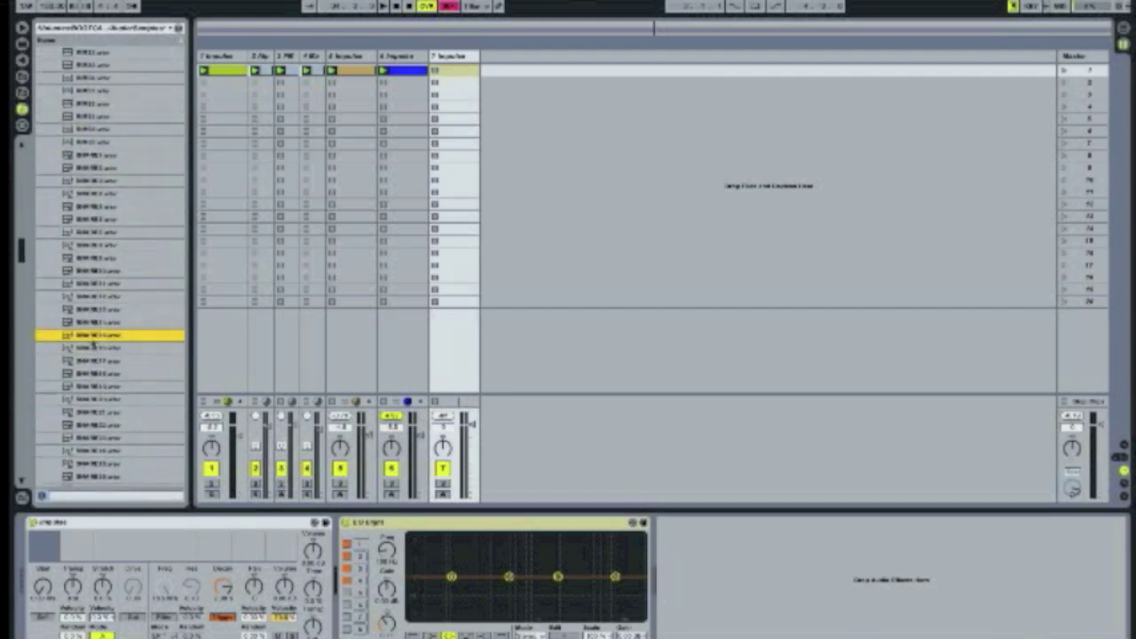
click(94, 348)
click(96, 362)
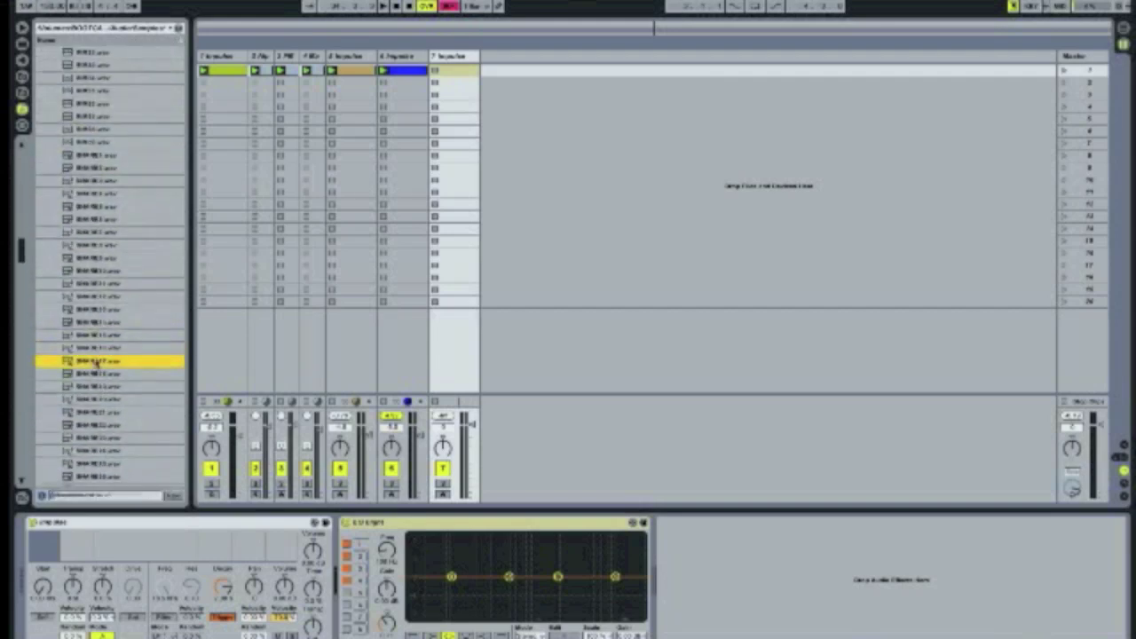
click(94, 374)
click(93, 387)
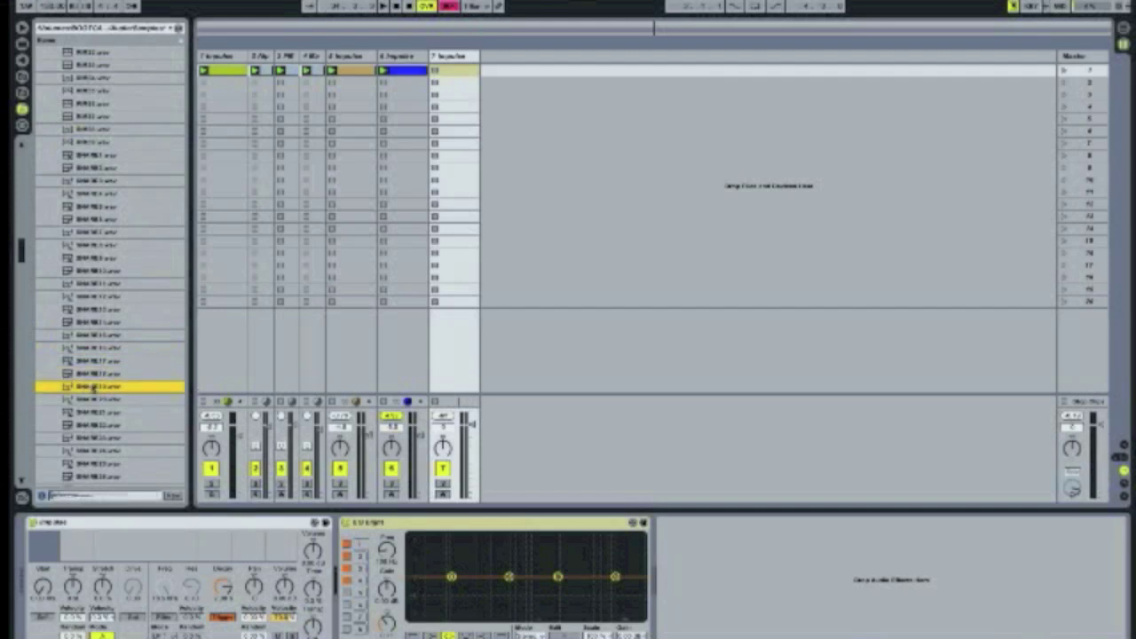
click(93, 400)
click(92, 414)
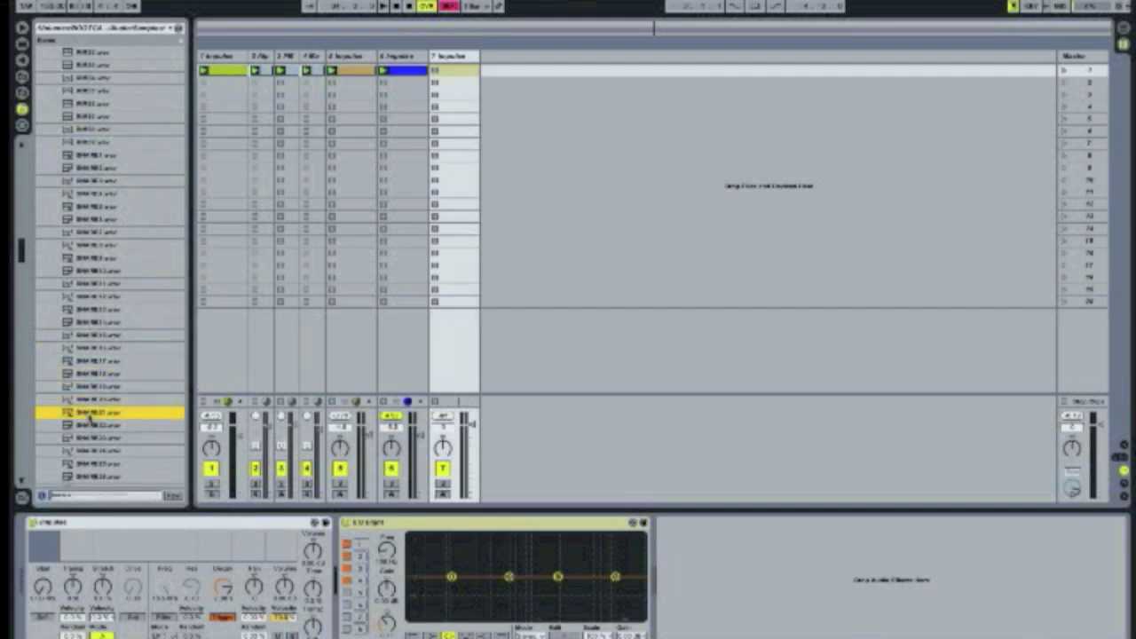
click(92, 426)
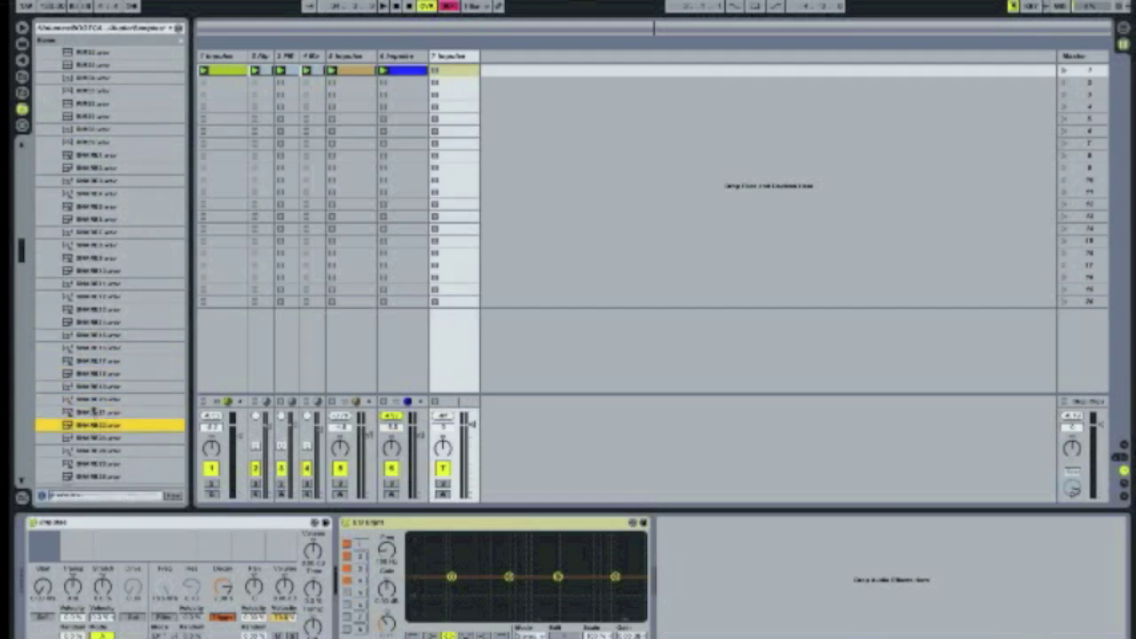
key(Up)
key(Up)
click(83, 438)
click(89, 451)
scroll(89, 444, down, 1)
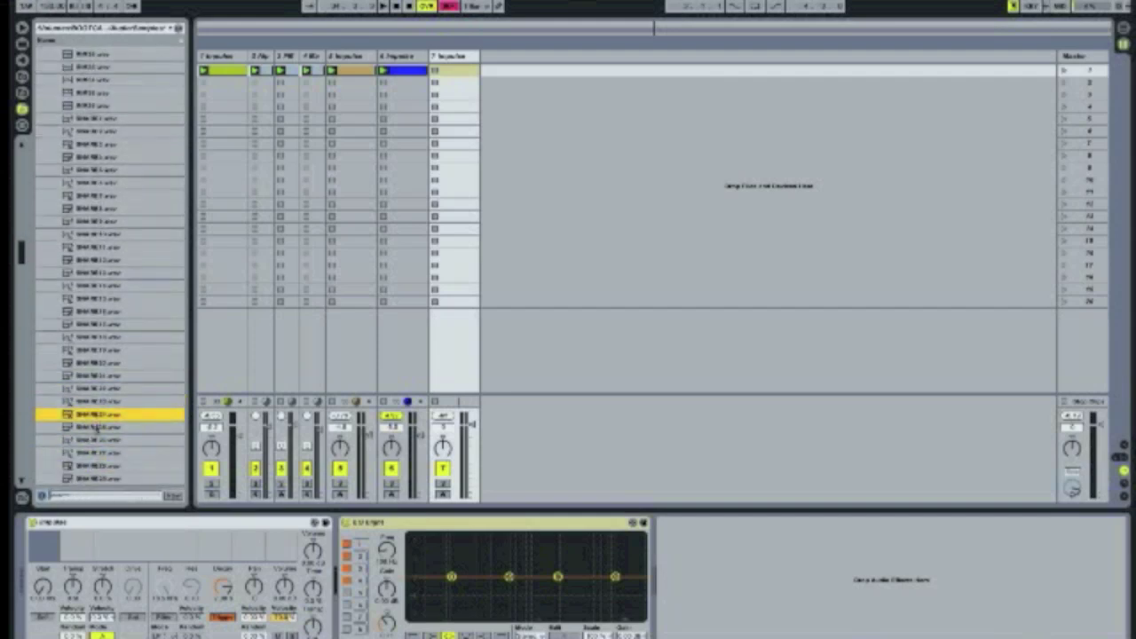
Compare the snares SNARE25 to SNARE28 and load SNARE26 into the first slot of track 7's Impulse
click(96, 428)
click(94, 439)
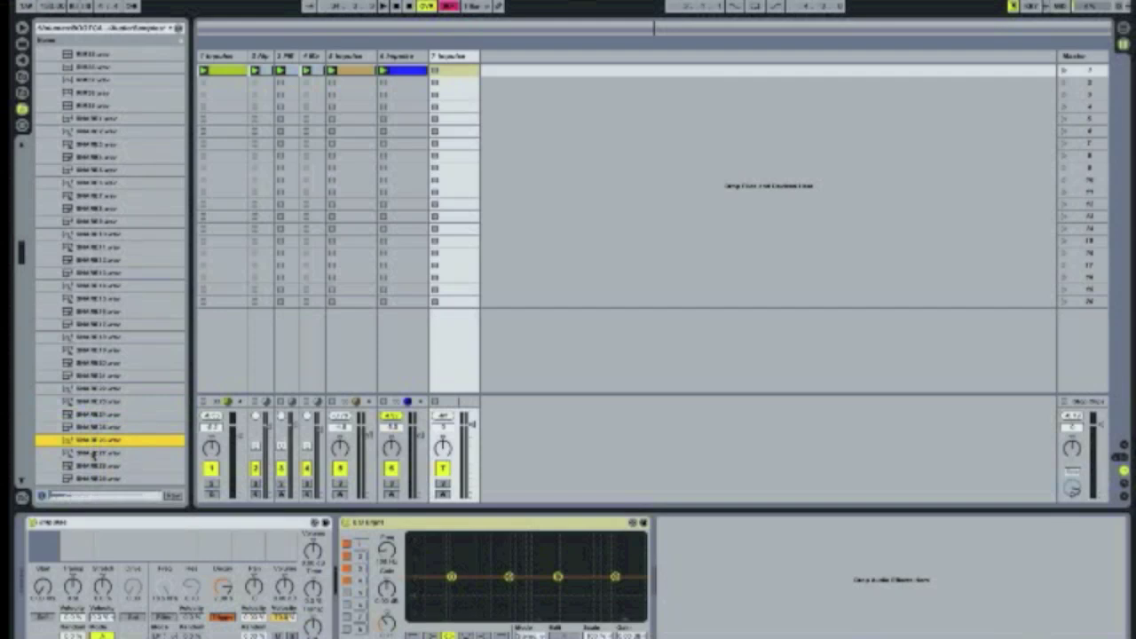
click(93, 453)
click(95, 444)
click(89, 467)
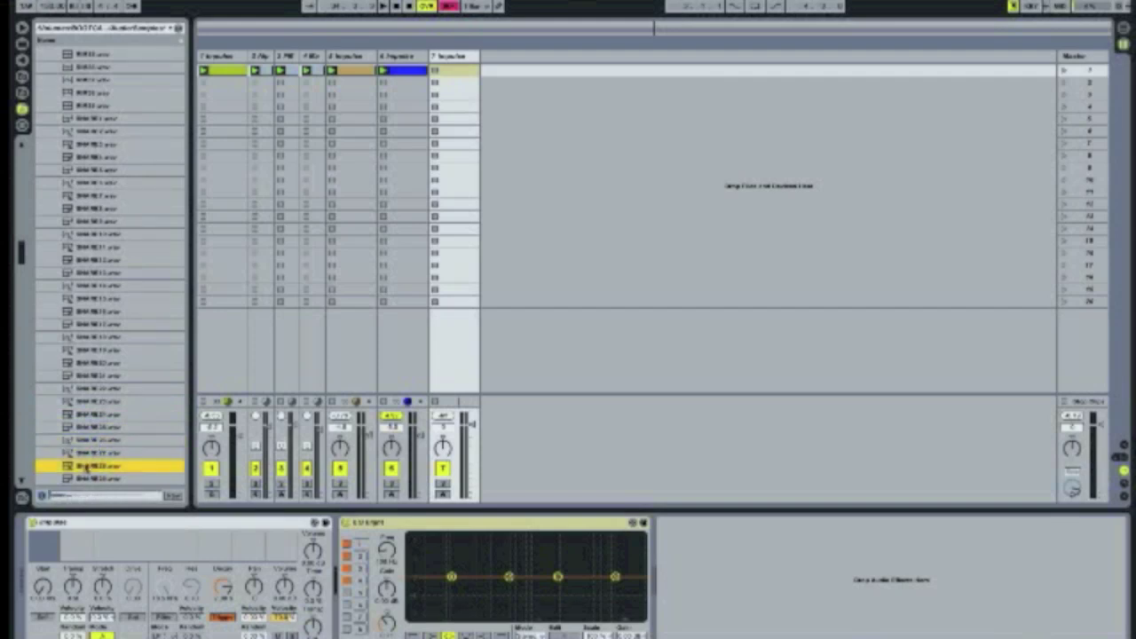
click(91, 441)
drag(89, 449, 45, 546)
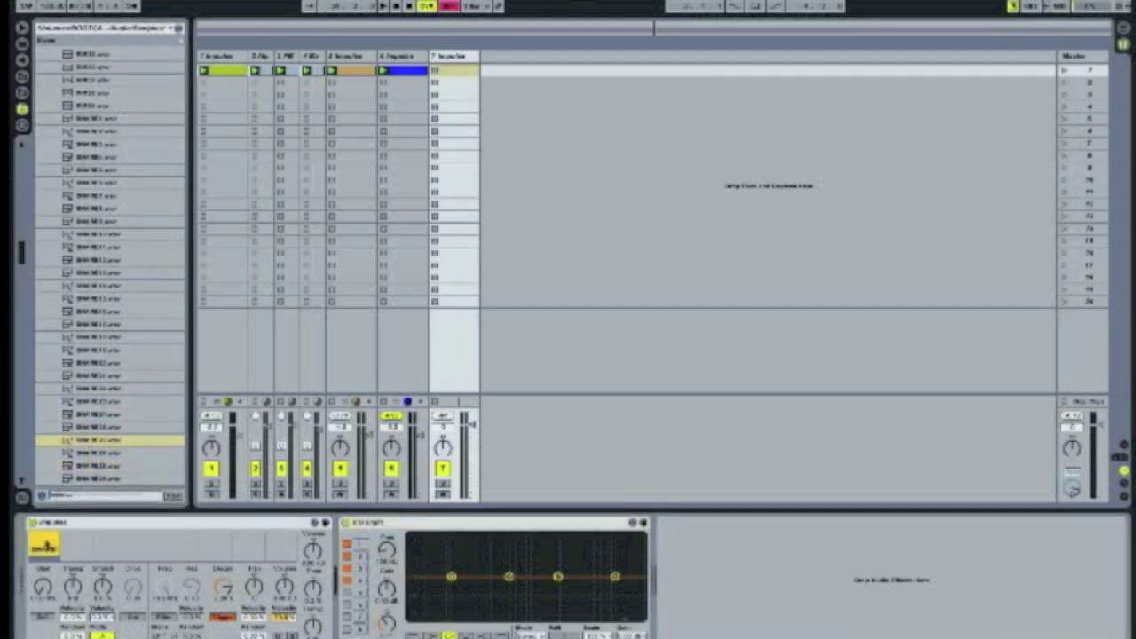
Create a clip in track 7's first slot with snare hits on beats 2 and 4, and launch it
double_click(447, 75)
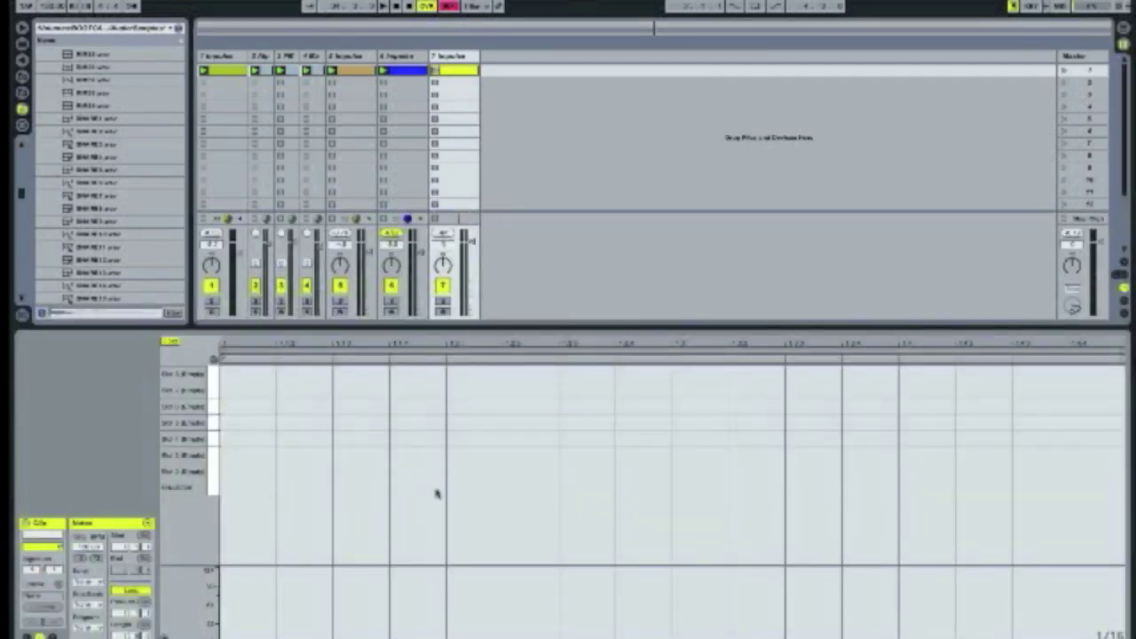
double_click(464, 491)
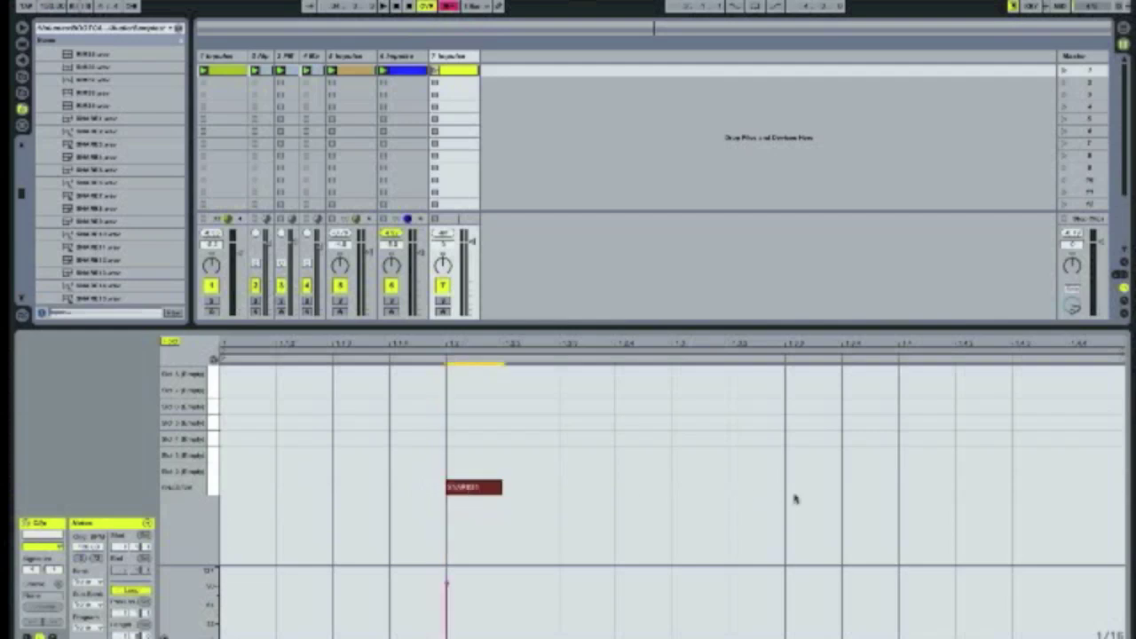
double_click(920, 489)
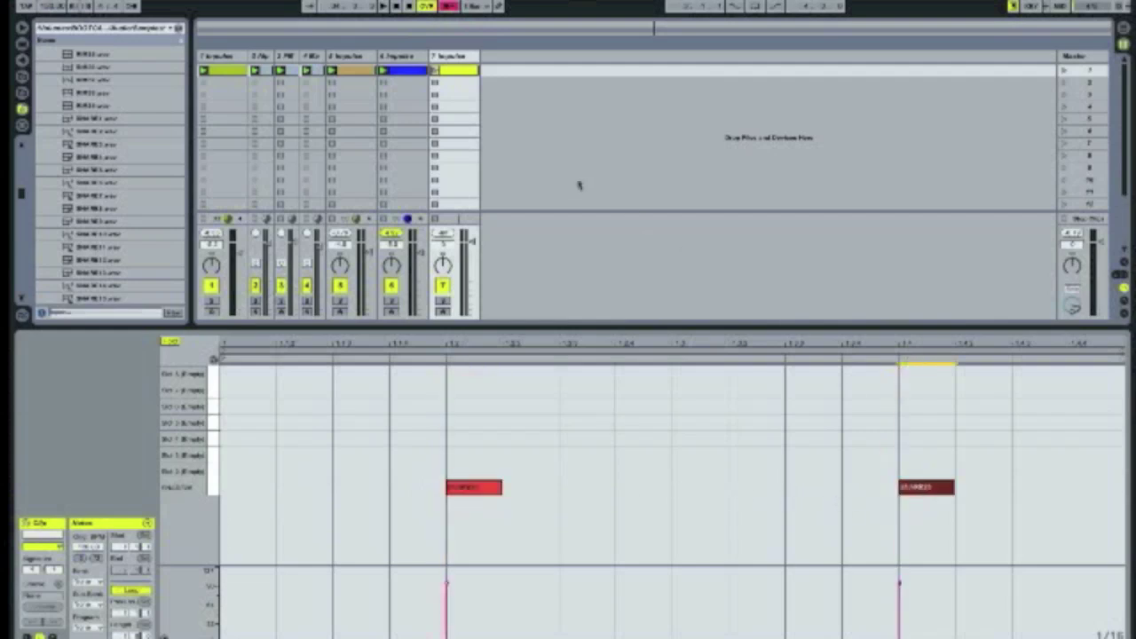
click(435, 71)
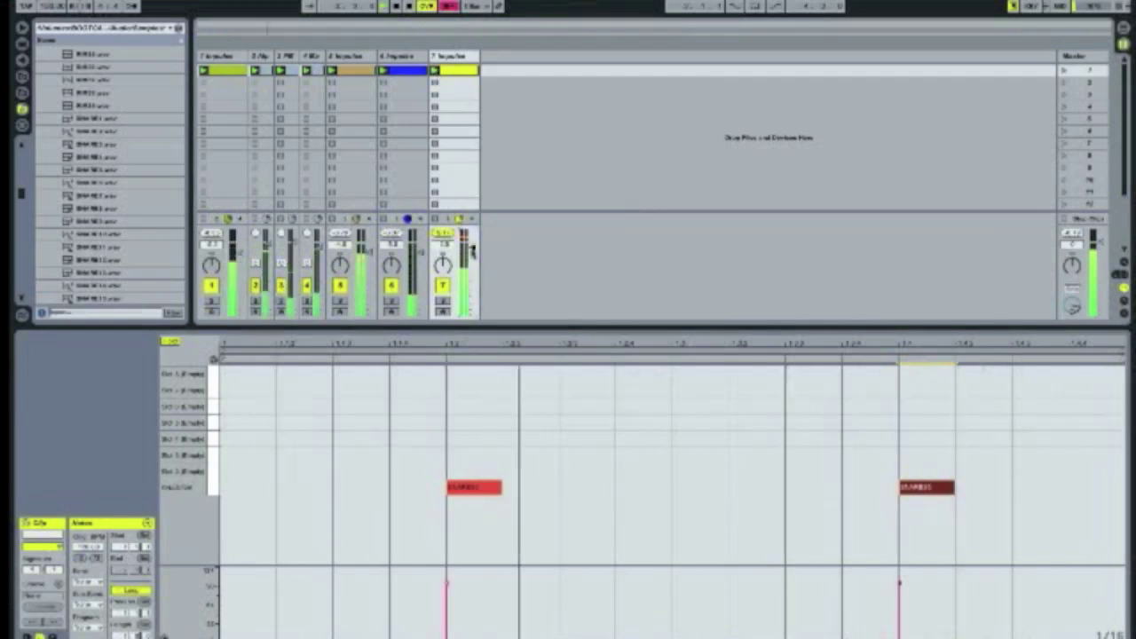
Apply a low cut with the first band and a high cut with the fourth band of track 7's EQ Eight
click(453, 55)
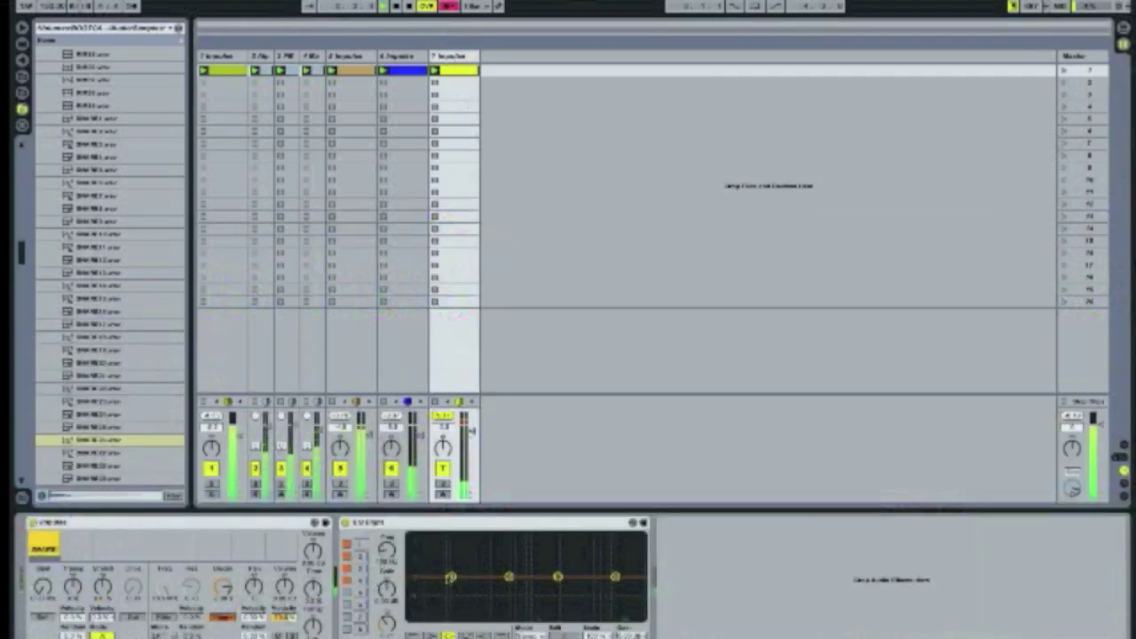
click(414, 635)
drag(451, 586, 480, 588)
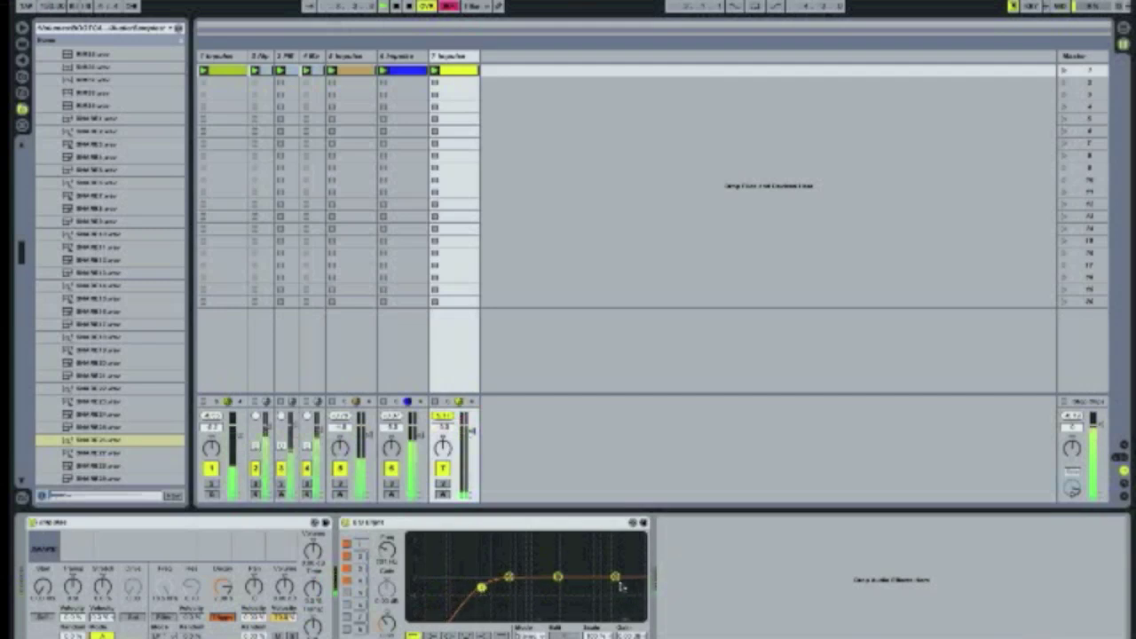
drag(616, 578, 619, 581)
click(502, 635)
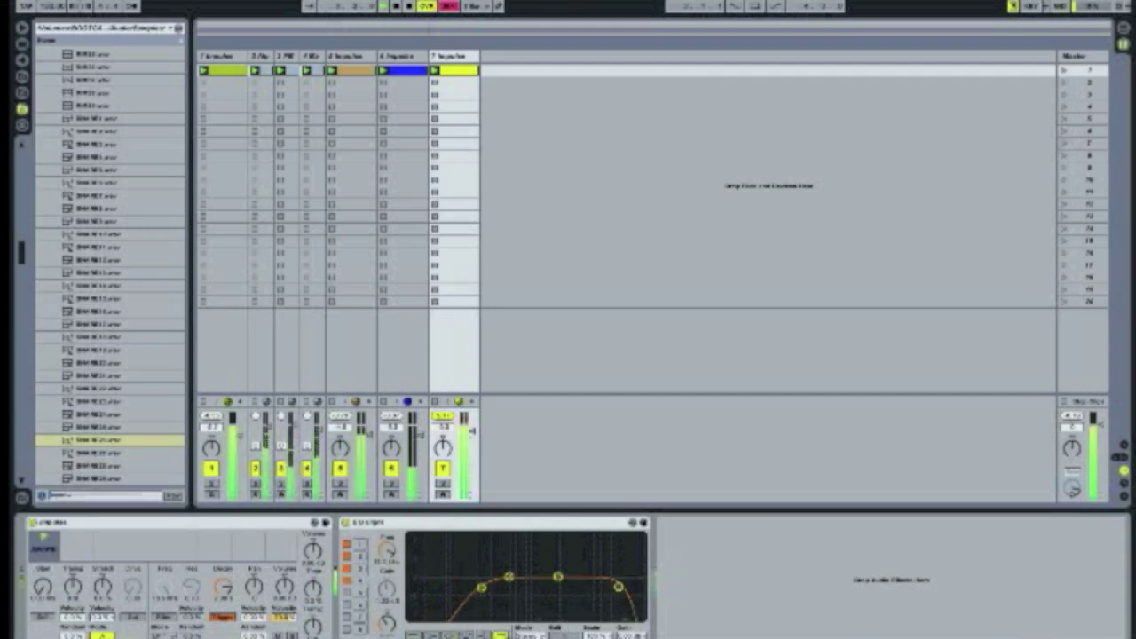
Boost the snare's upper mids with EQ Eight's third band, adjust its Q, and raise the low-cut frequency
drag(557, 577, 540, 563)
drag(390, 625, 391, 610)
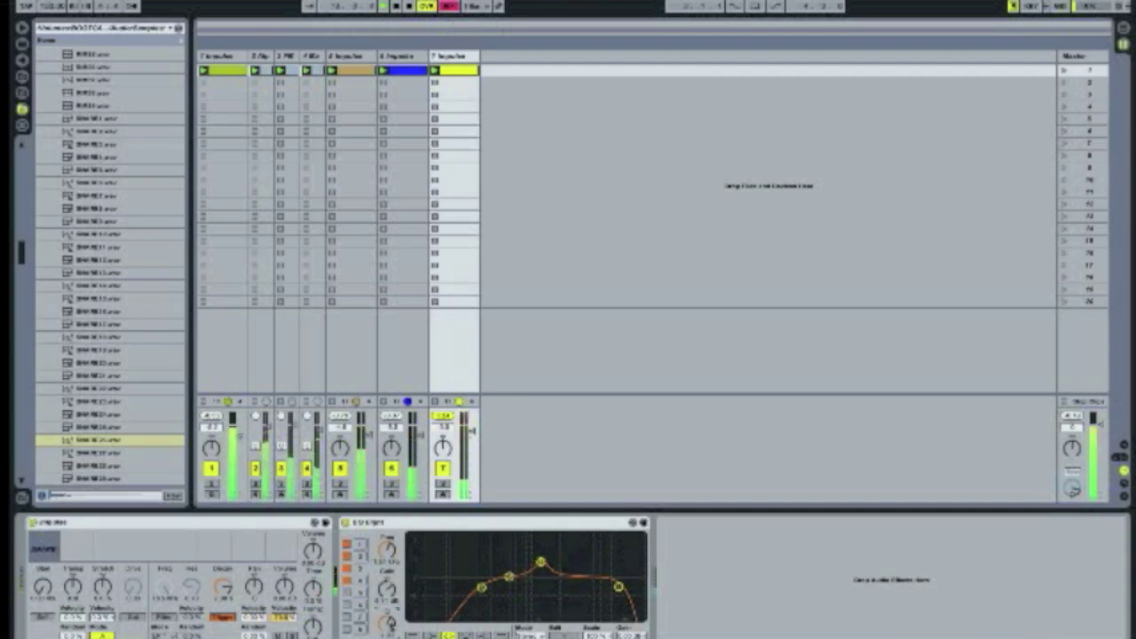
drag(480, 586, 490, 592)
drag(387, 632, 387, 625)
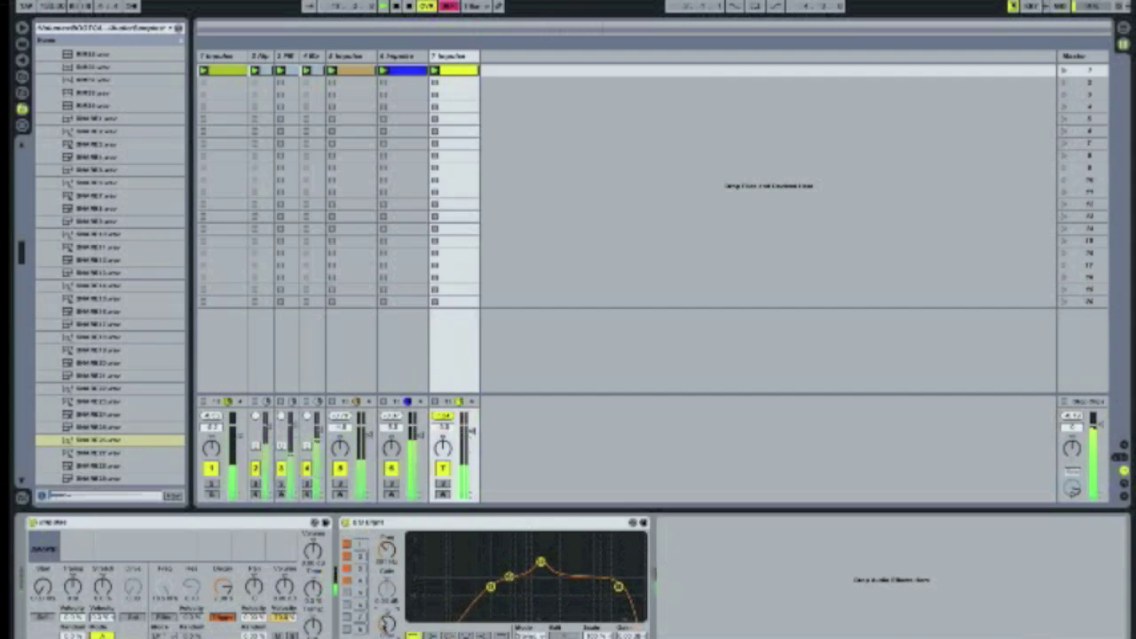
click(541, 562)
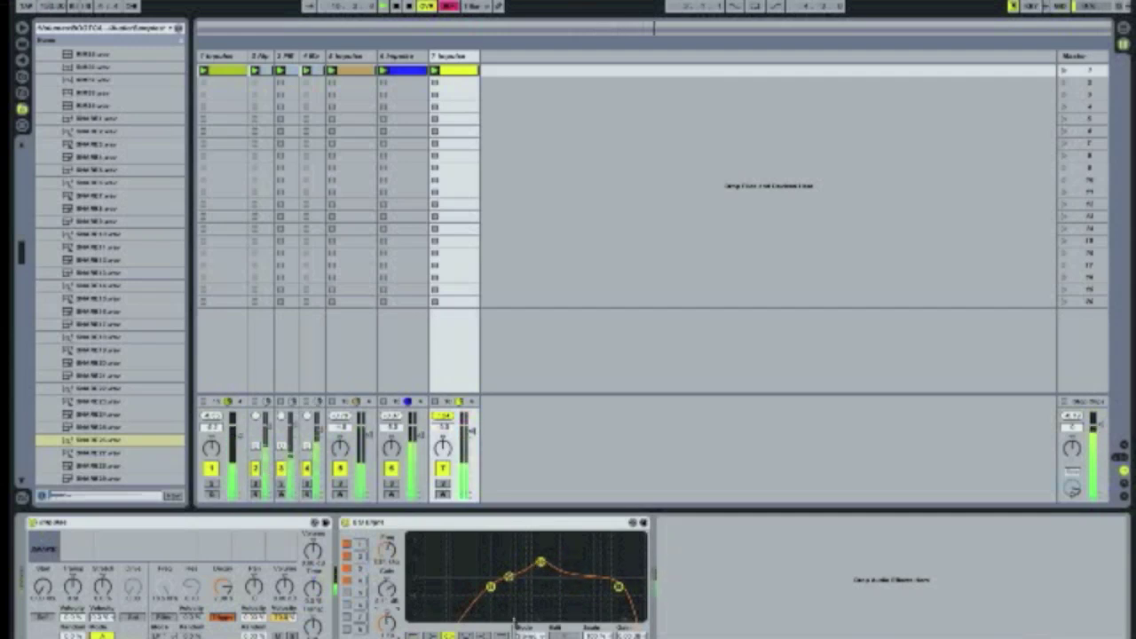
drag(544, 569, 561, 570)
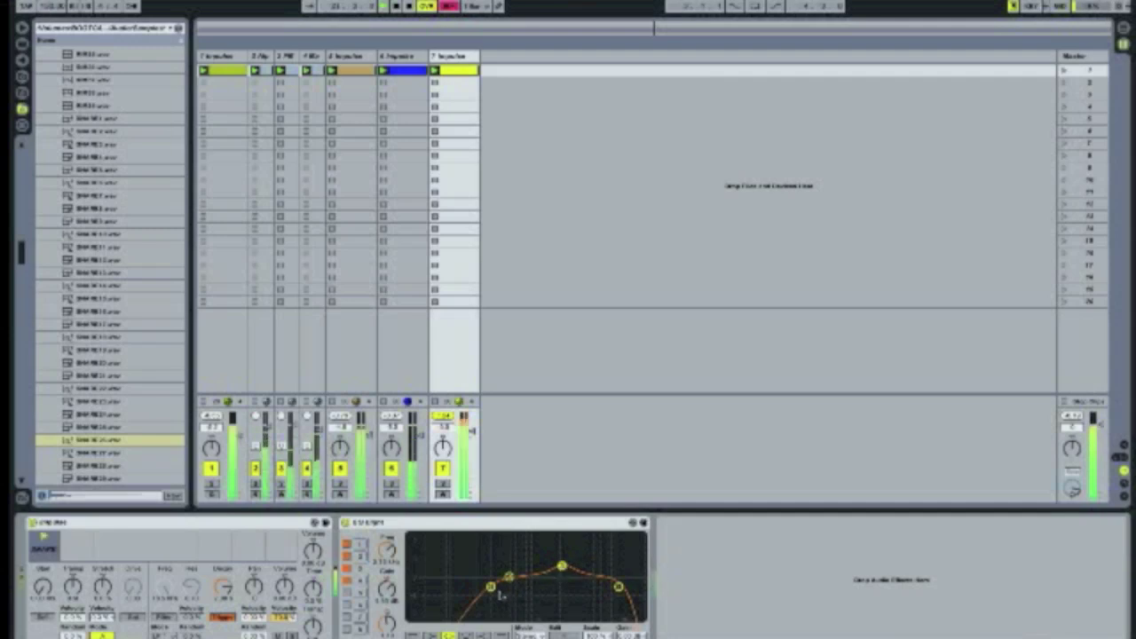
drag(490, 587, 500, 588)
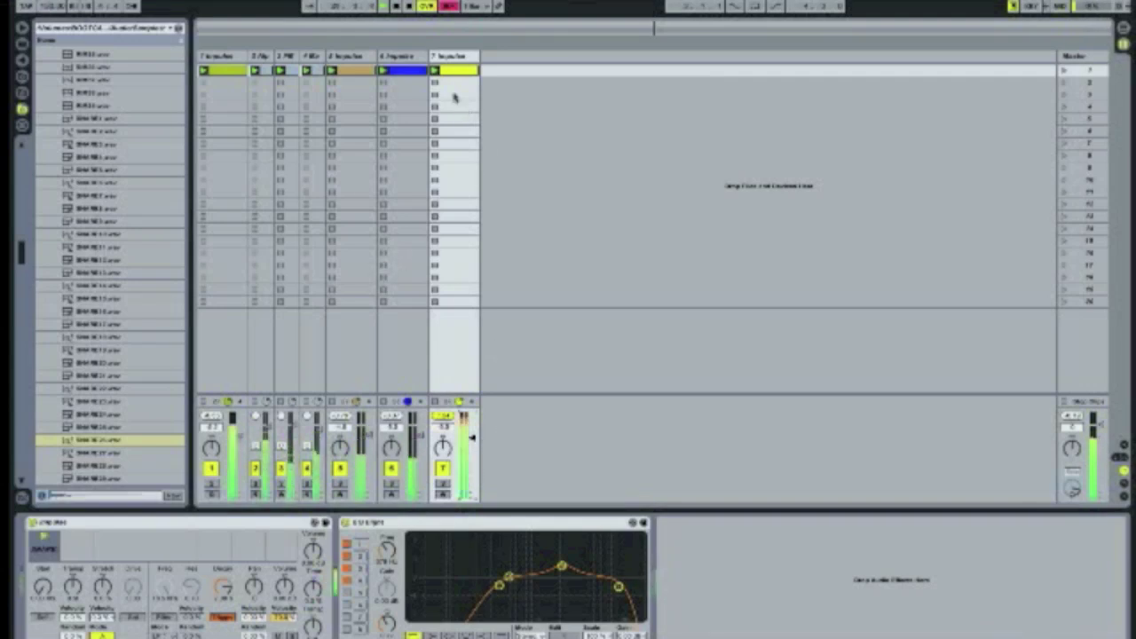
Delete the closed hi-hat notes at 1, 1.2 and 1.3.2 in track 5's clip, relaunch it and audition the track in solo
double_click(367, 73)
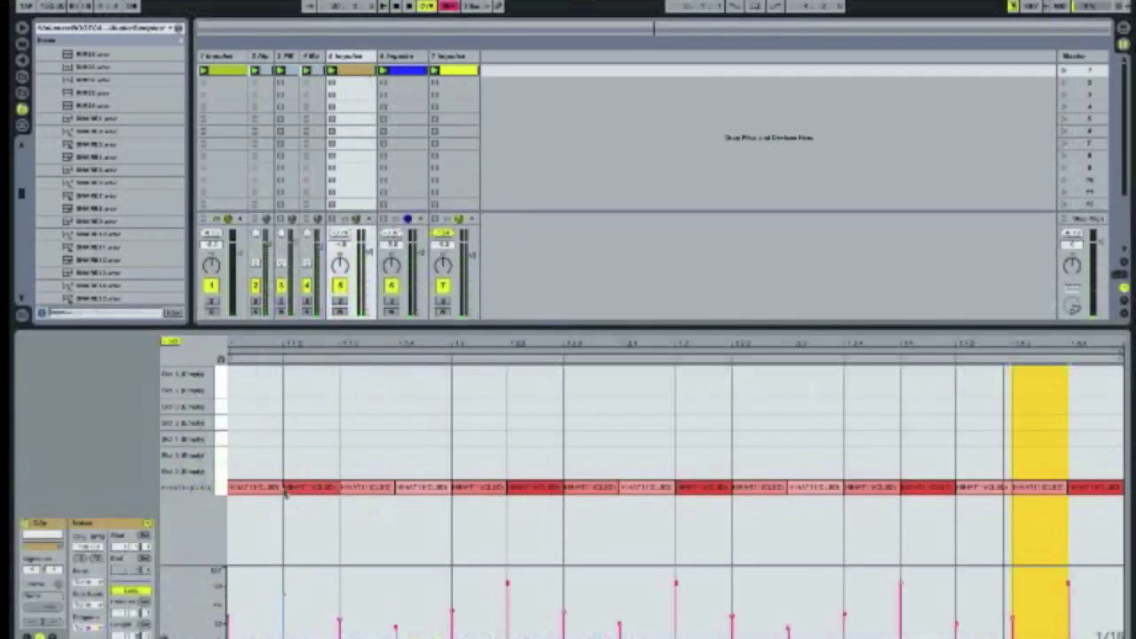
click(253, 490)
key(Delete)
click(484, 496)
key(Delete)
click(750, 489)
key(Delete)
click(333, 70)
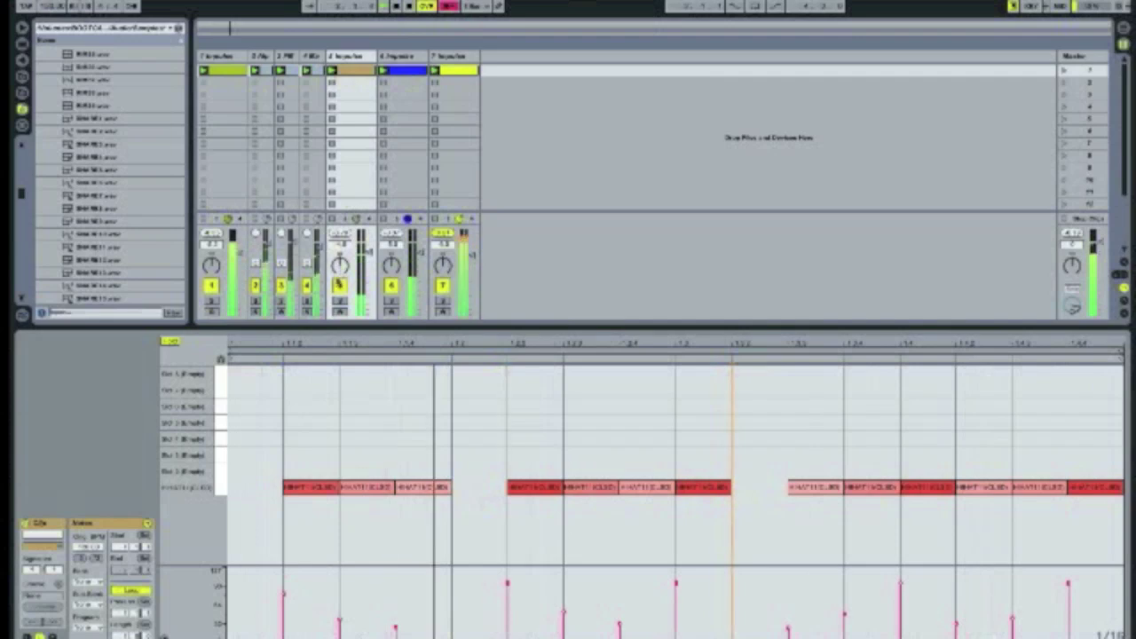
click(340, 304)
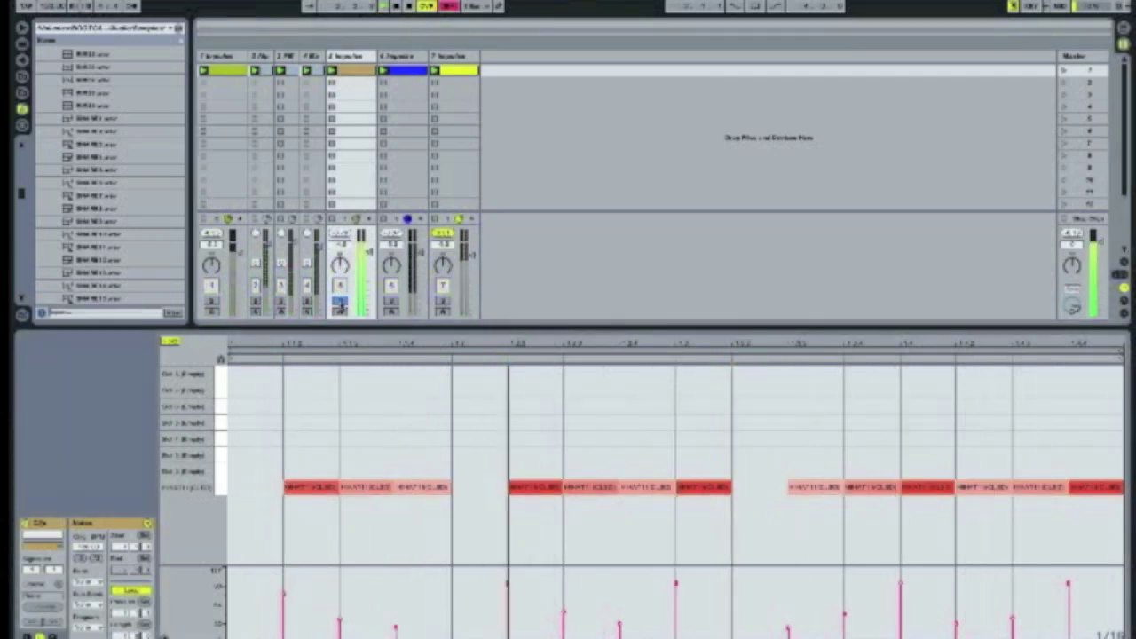
click(340, 304)
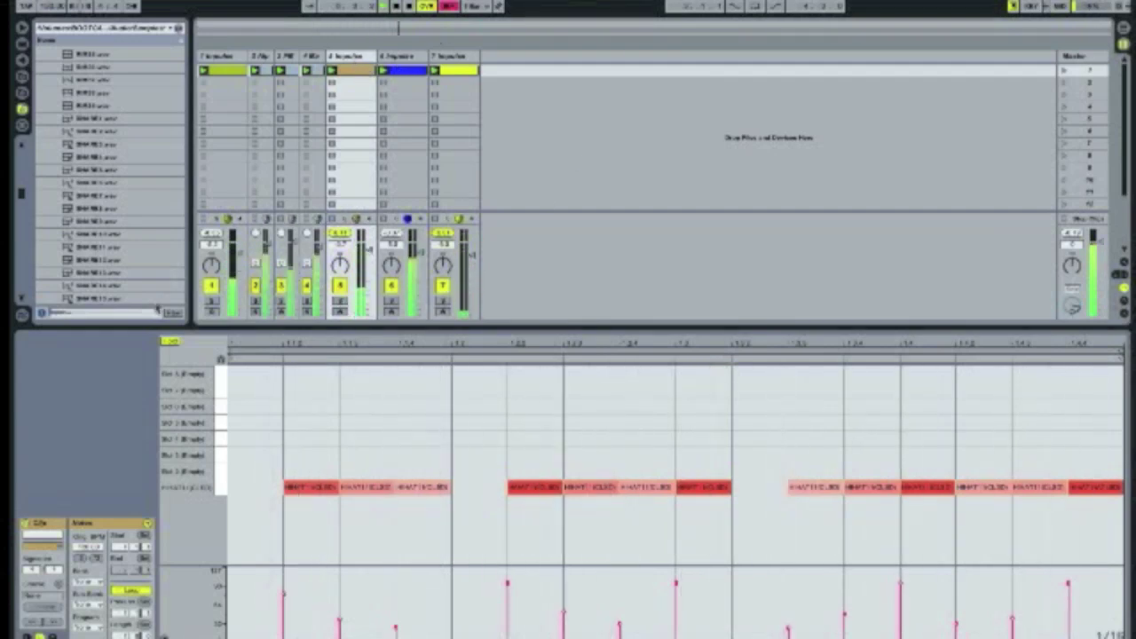
Find Stylus RMX among the plug-in devices and load it onto a new track after track 7
drag(161, 329, 160, 427)
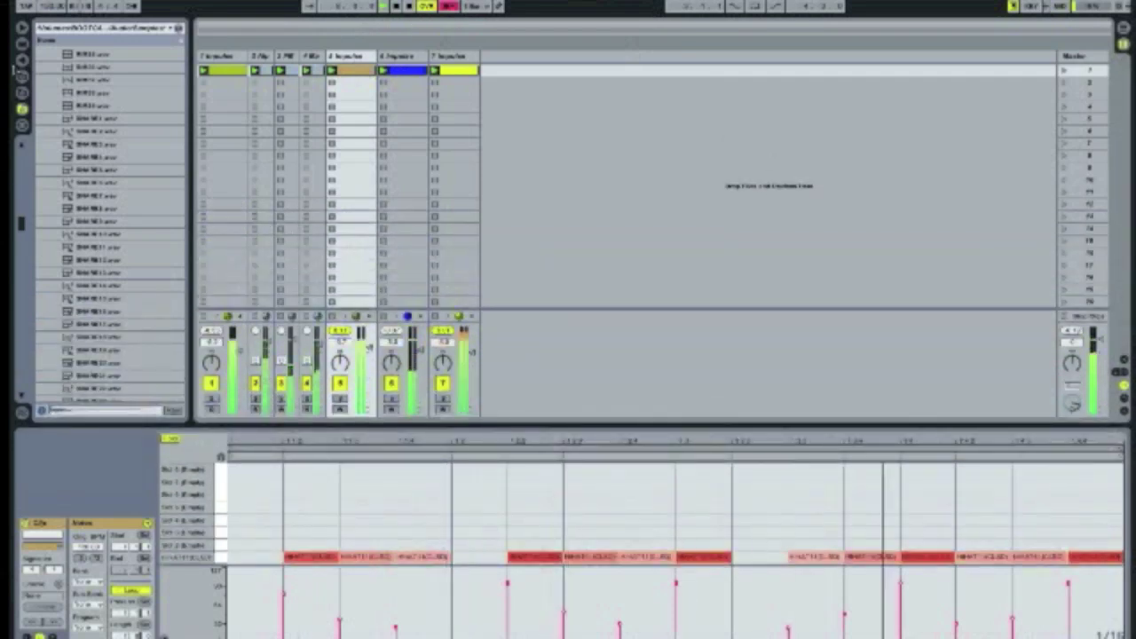
click(23, 60)
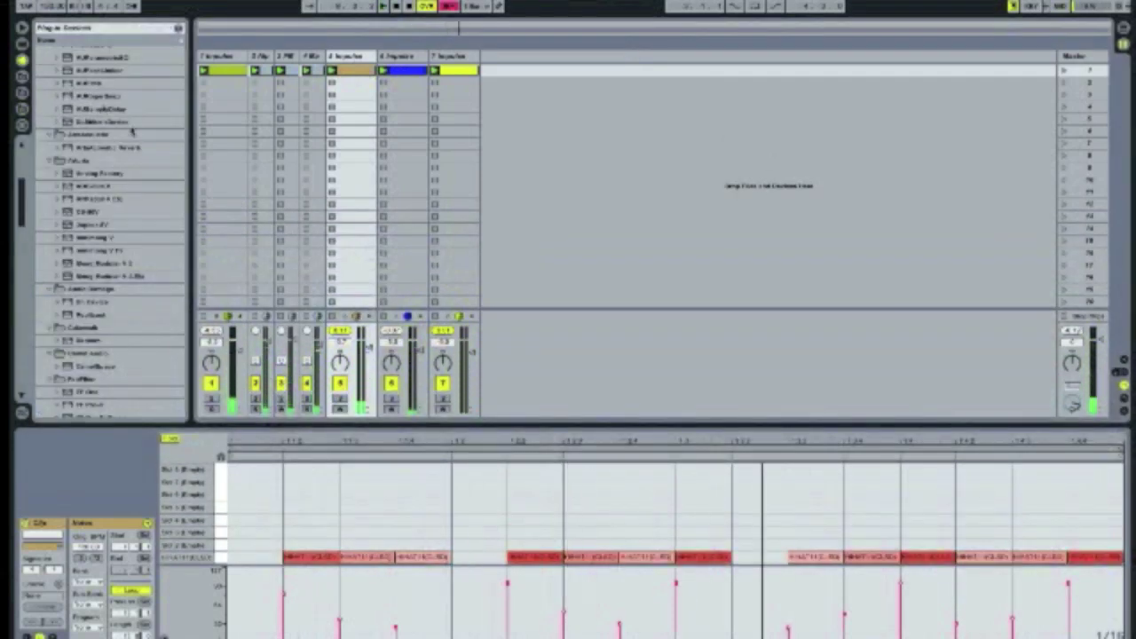
scroll(133, 131, down, 12)
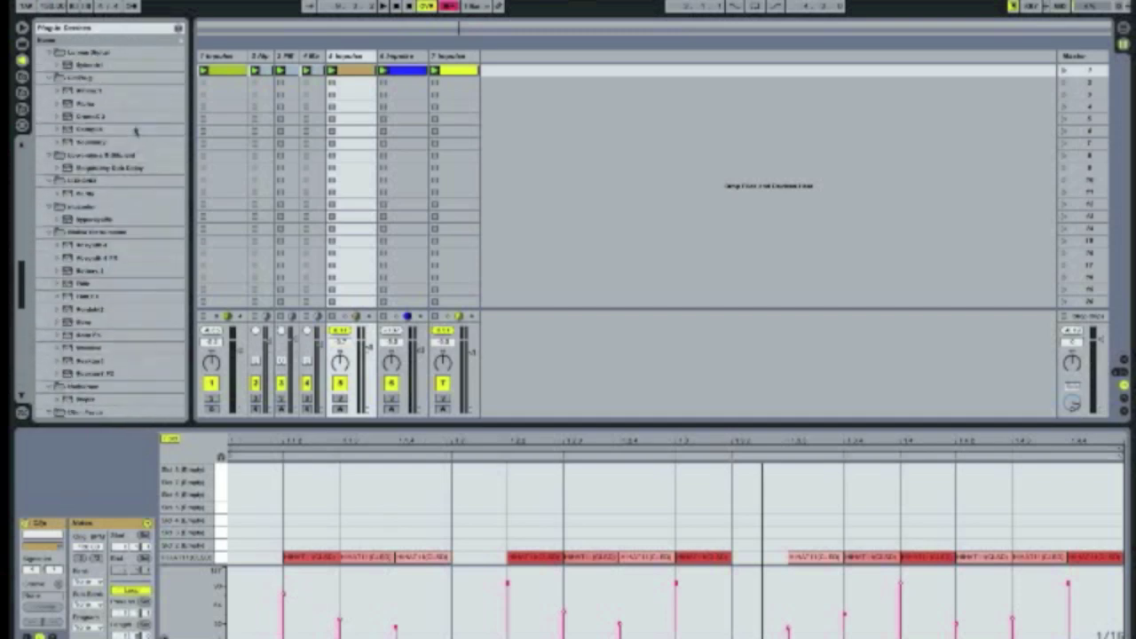
scroll(136, 131, up, 5)
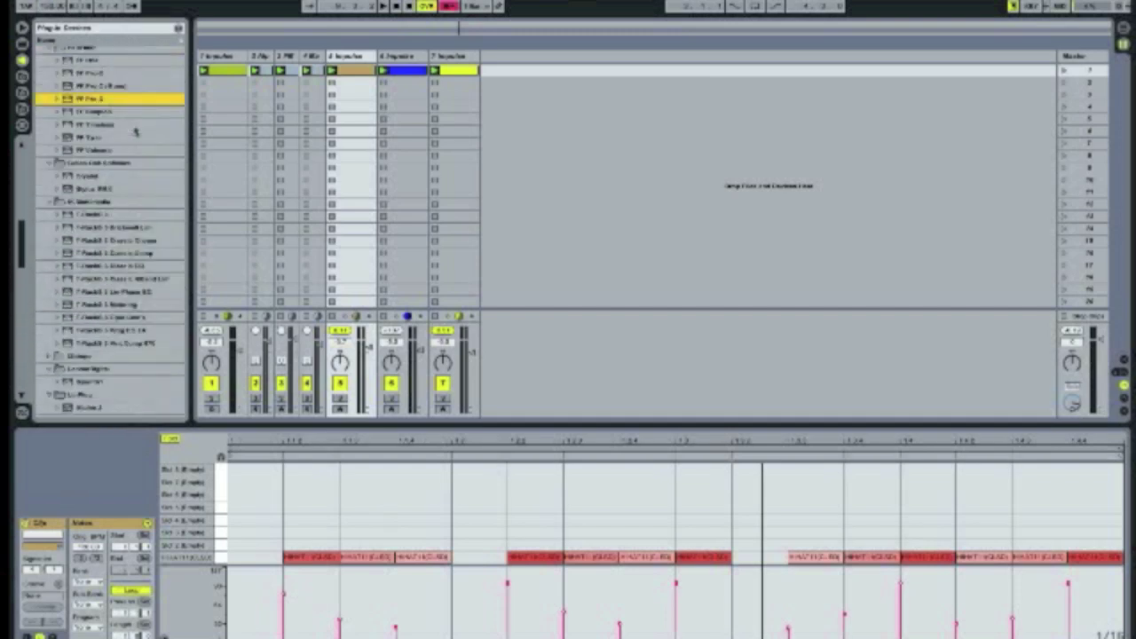
scroll(136, 132, up, 10)
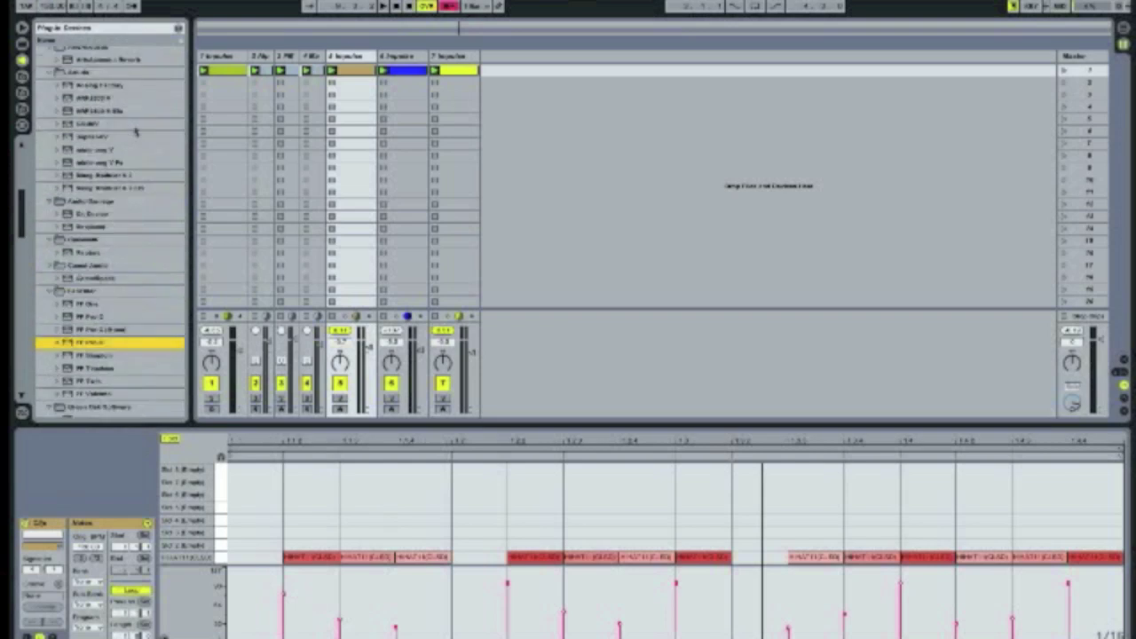
scroll(136, 131, up, 3)
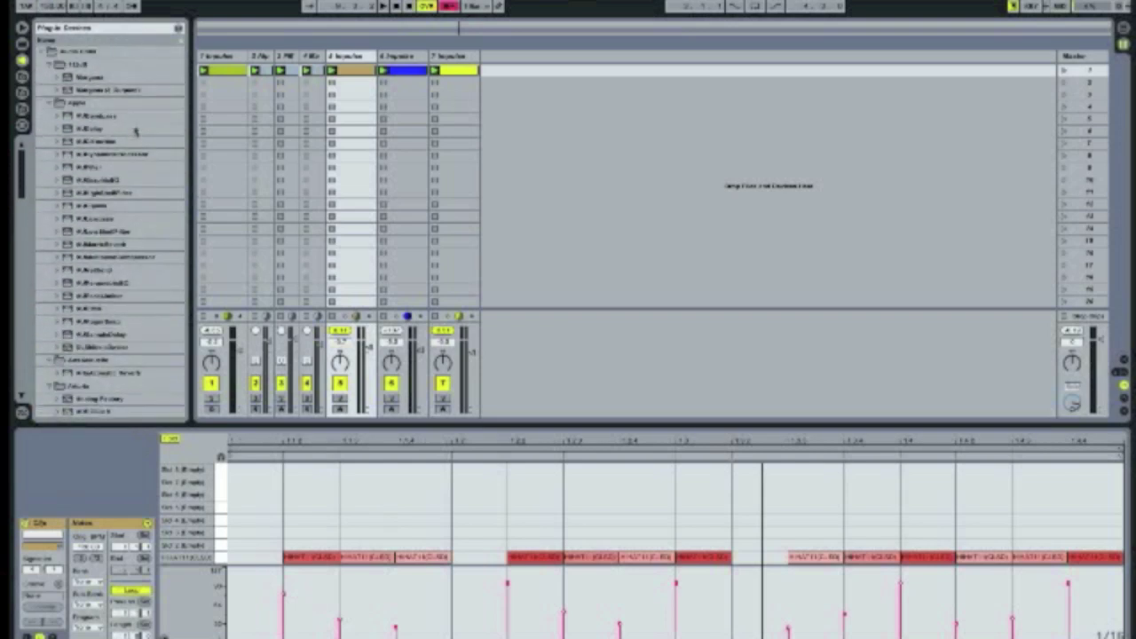
scroll(136, 131, down, 8)
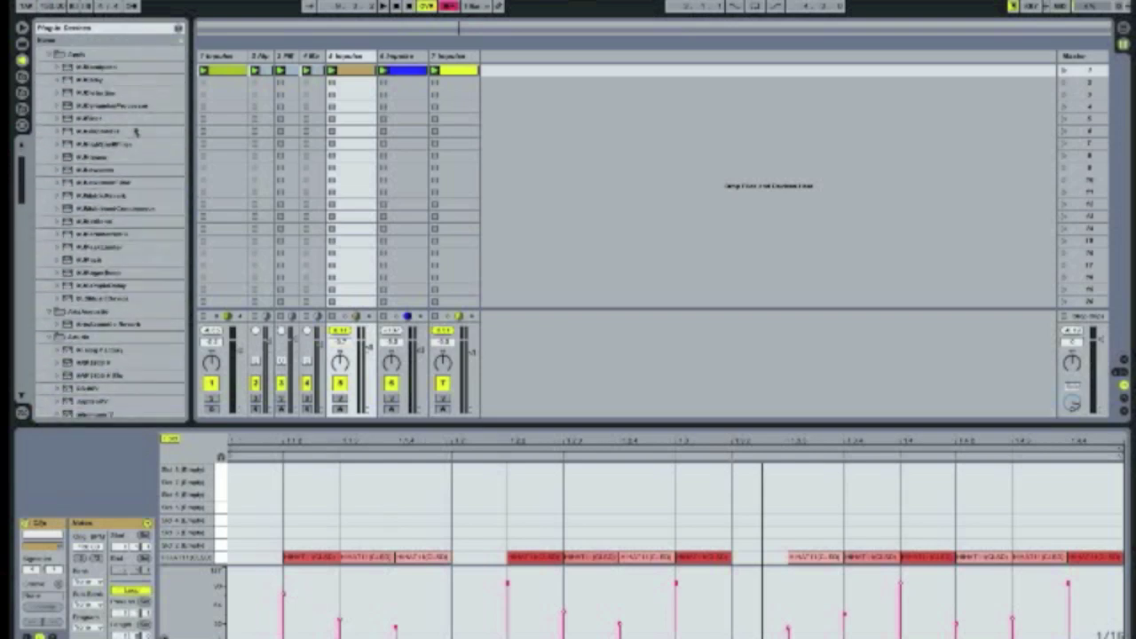
scroll(136, 131, down, 10)
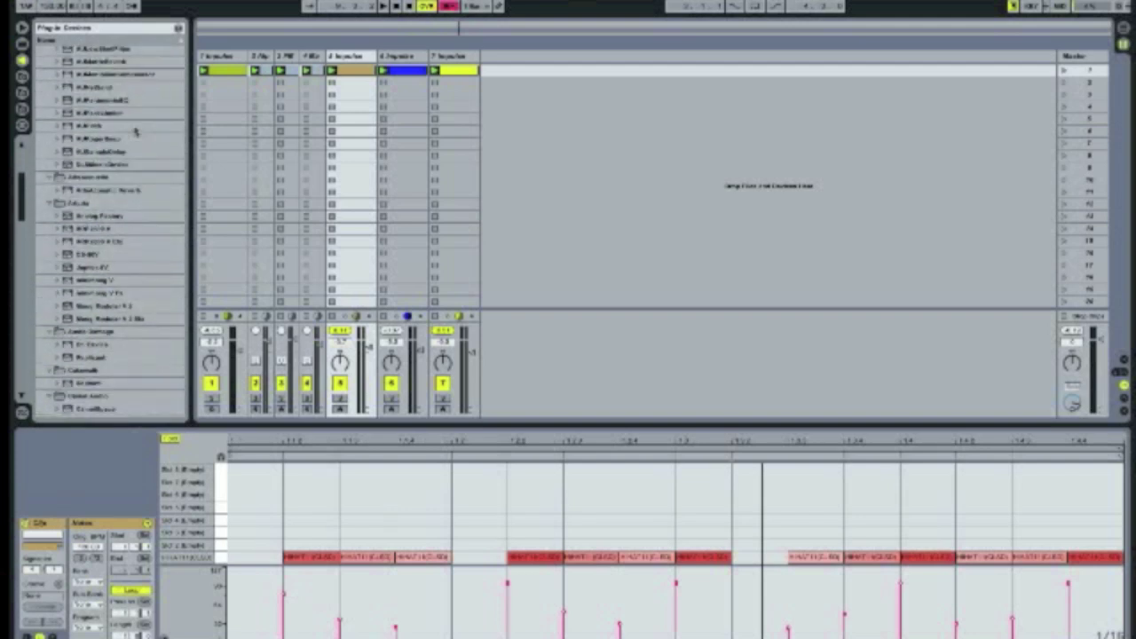
scroll(136, 131, down, 10)
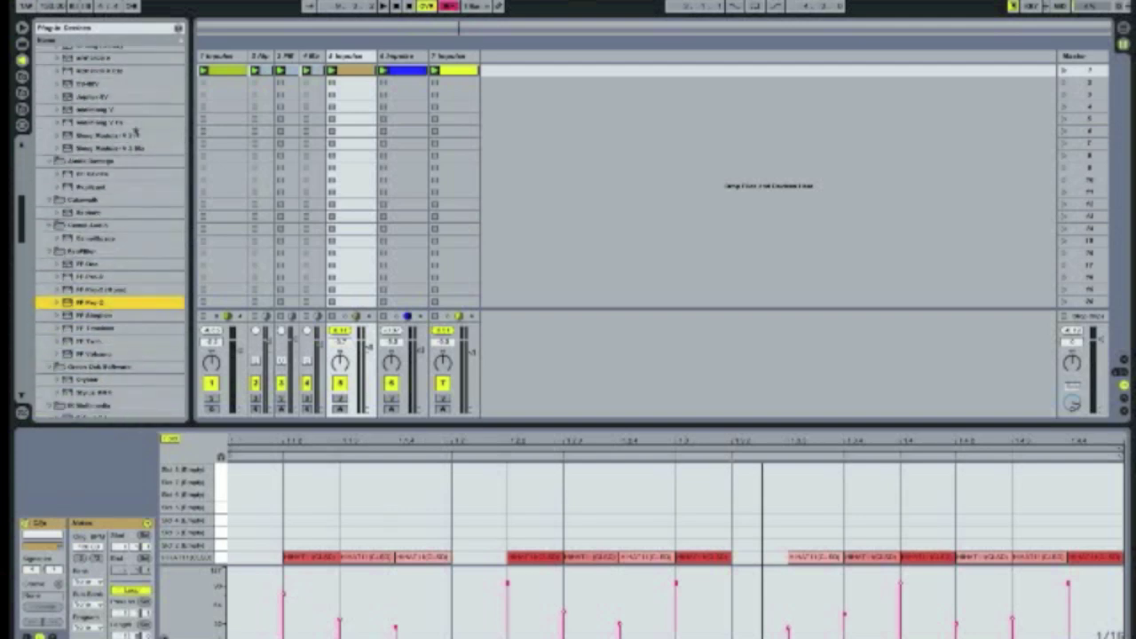
click(86, 355)
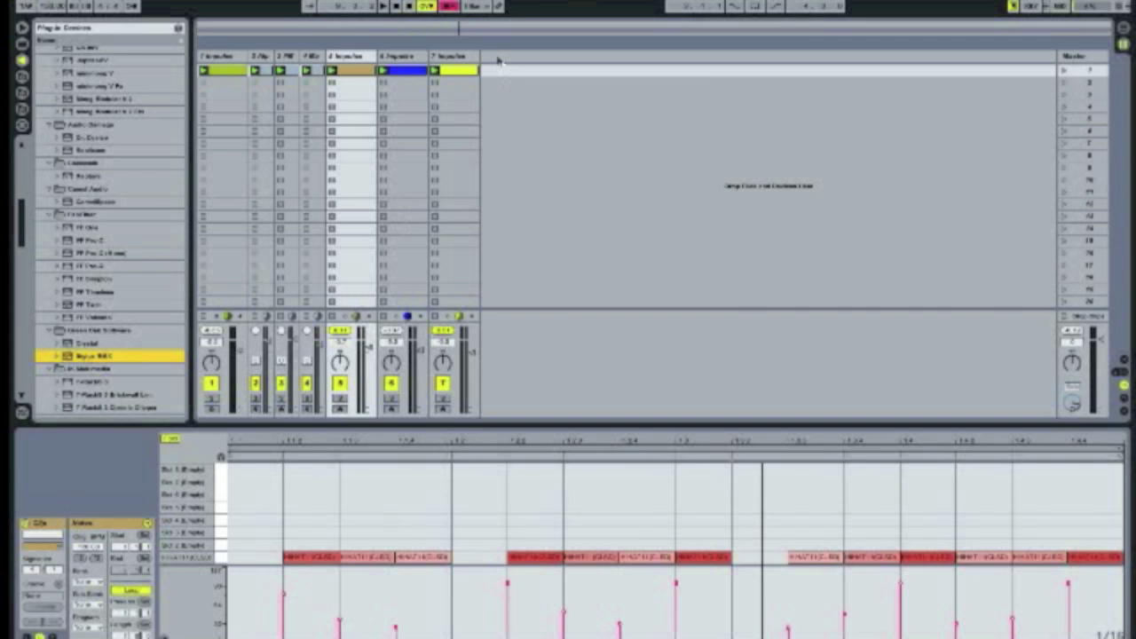
drag(499, 60, 501, 62)
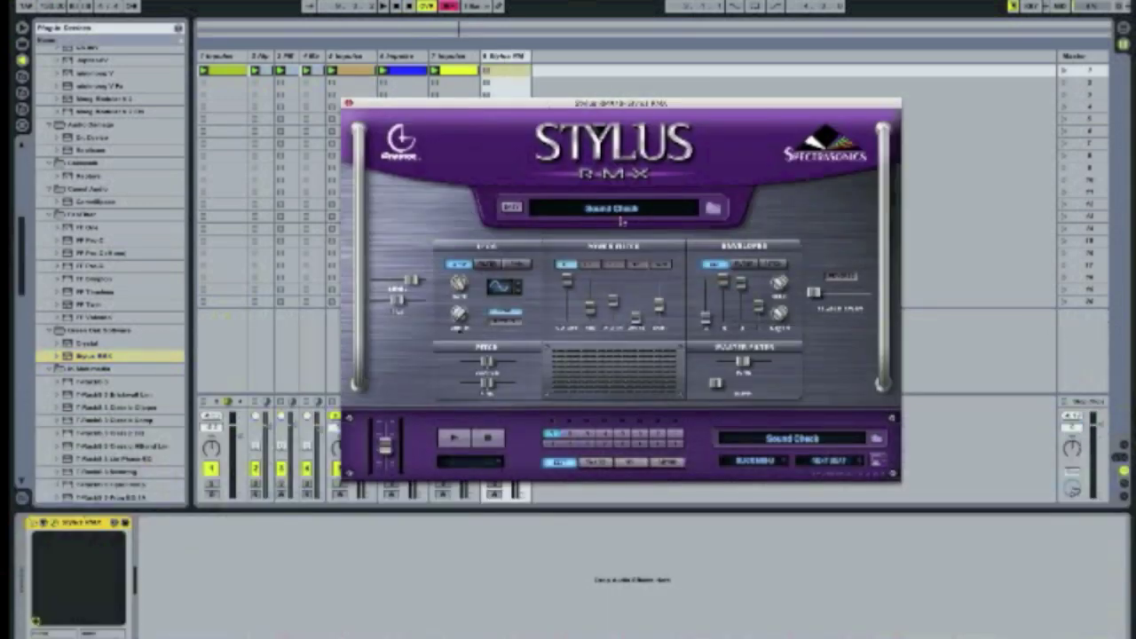
Open the Stylus RMX sound browser and select the 113-HouseJam suite from the Club directory of the Core Library
click(621, 213)
click(417, 197)
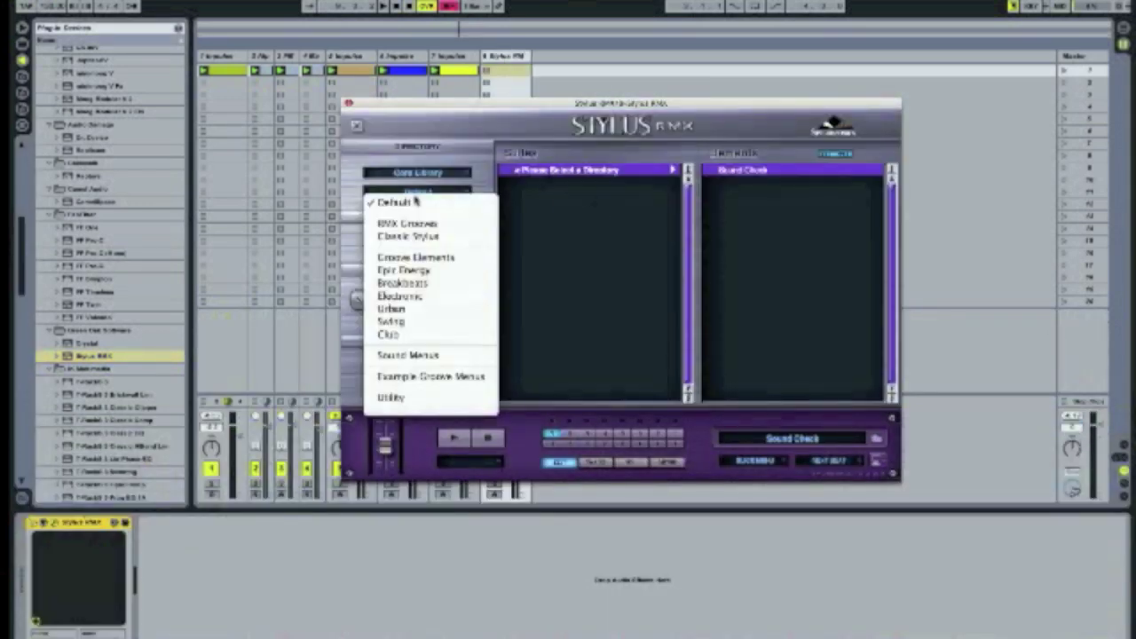
click(418, 334)
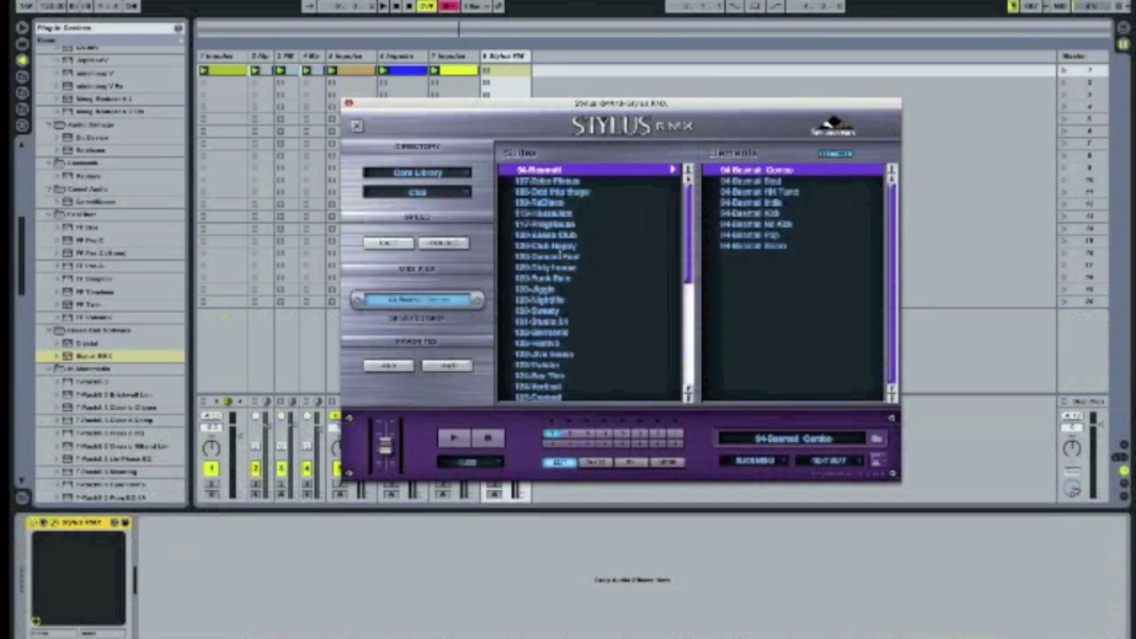
click(548, 214)
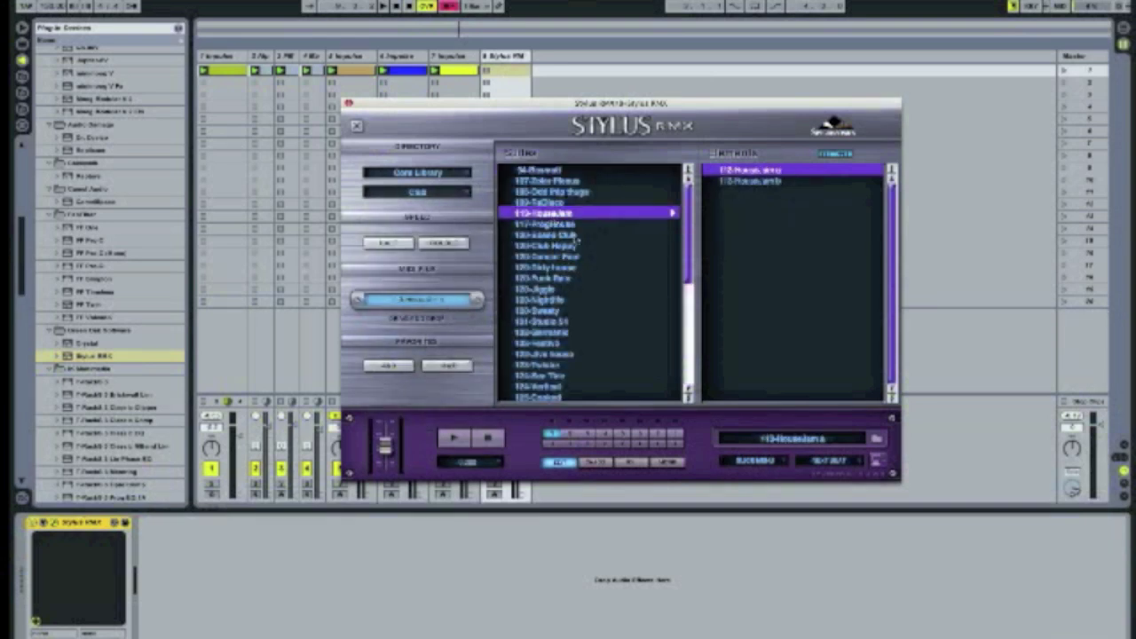
Move the Stylus RMX window clear of the clip slots, compare the HouseJam elements a and b, and keep b selected
drag(745, 105, 960, 276)
click(981, 354)
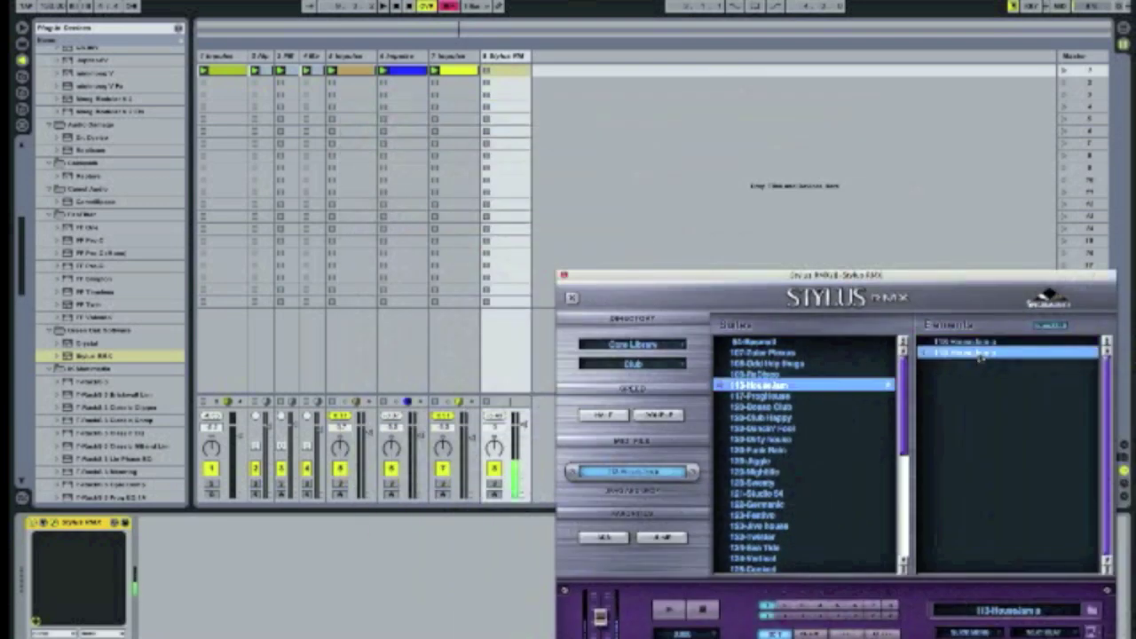
click(970, 344)
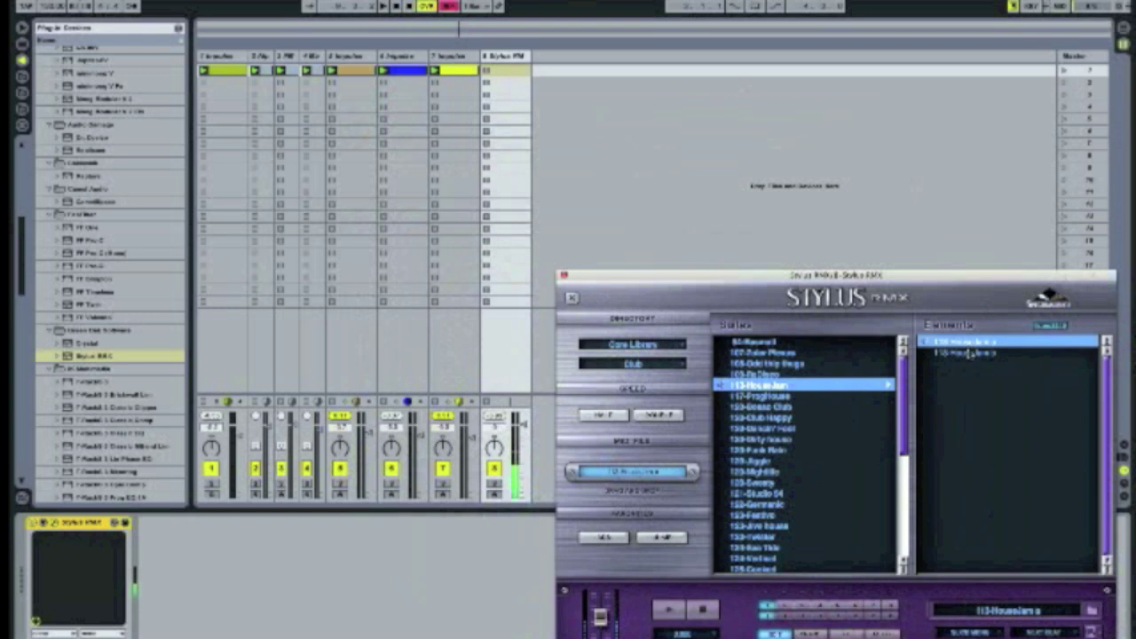
click(969, 354)
click(969, 354)
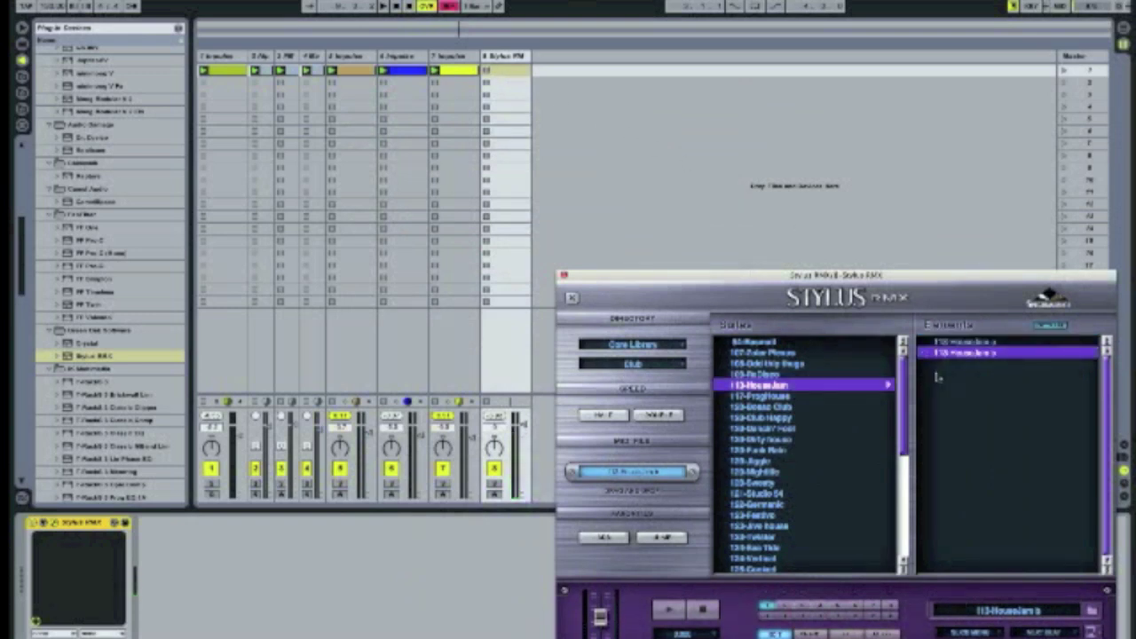
Place the HouseJam b groove's MIDI file in track 8's first clip slot, open that clip and close the plug-in window
drag(601, 363, 502, 75)
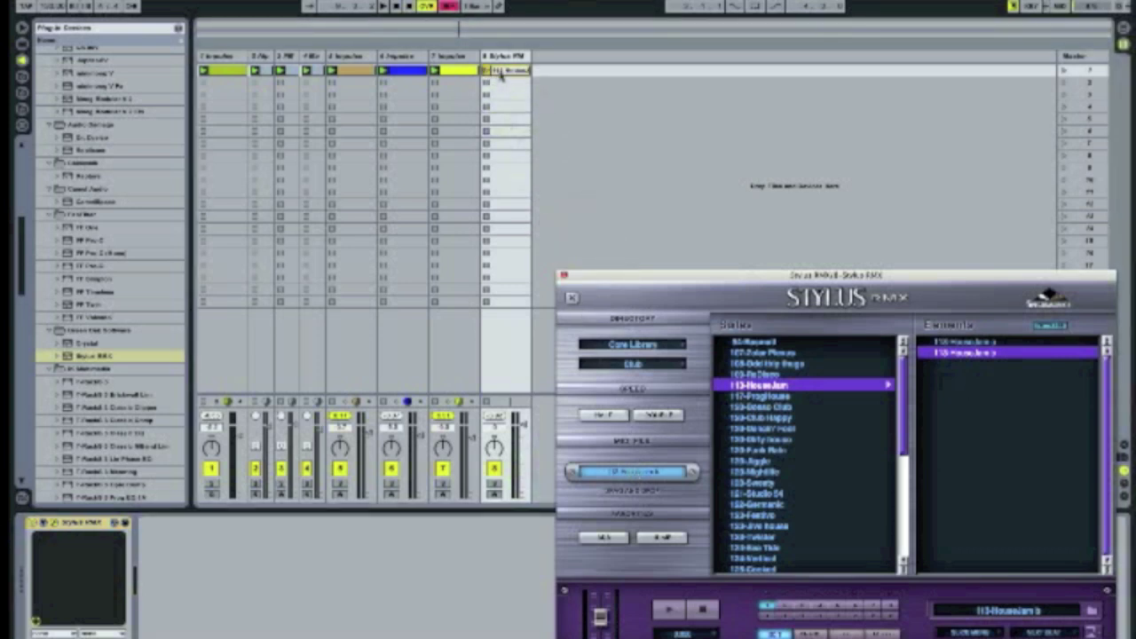
click(502, 71)
click(565, 276)
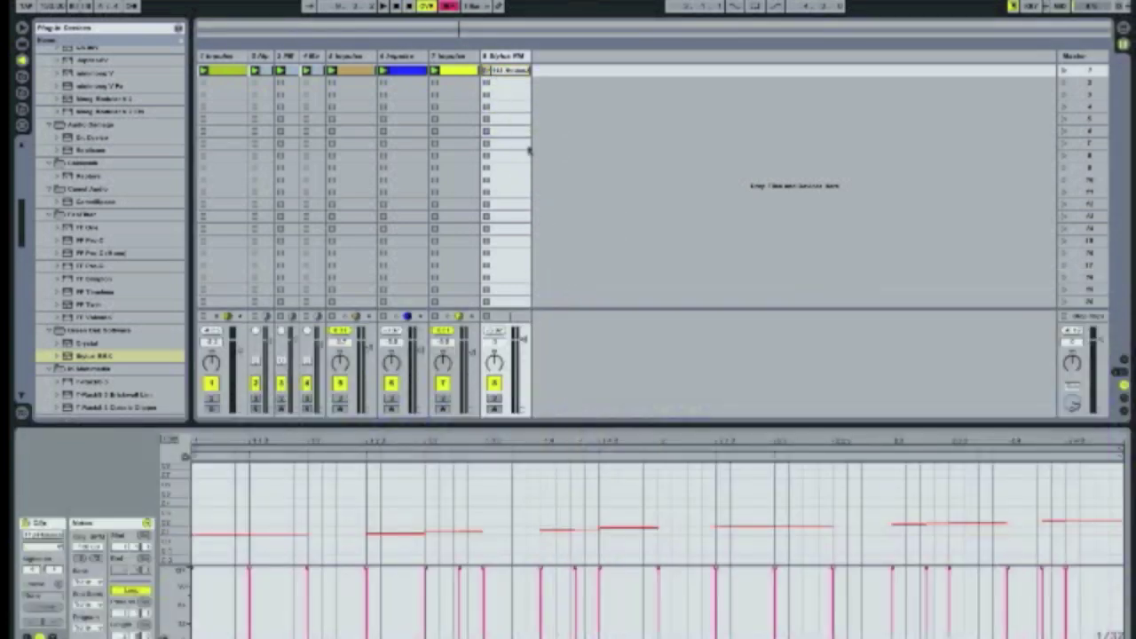
Solo track 8 with its groove clip playing and add an EQ Eight after Stylus RMX
click(495, 398)
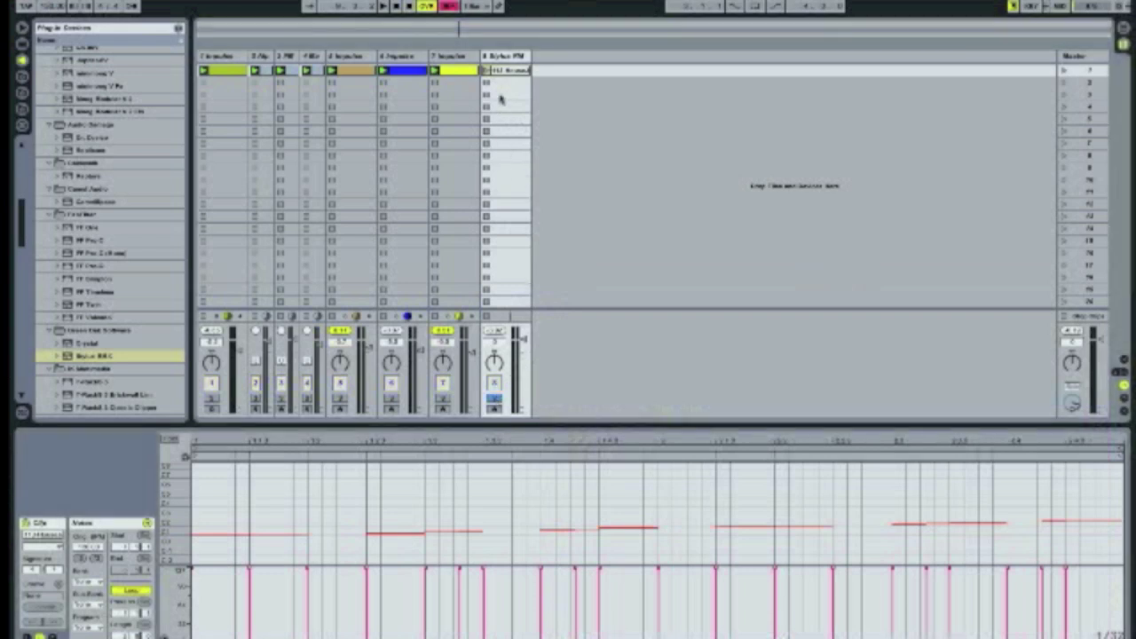
click(486, 70)
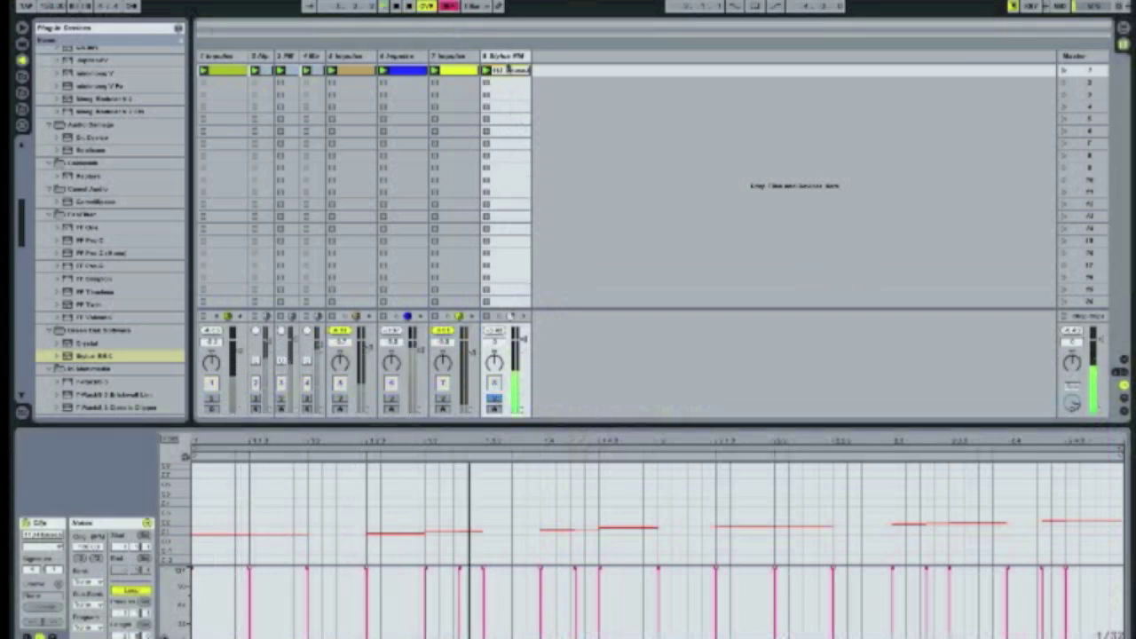
double_click(507, 57)
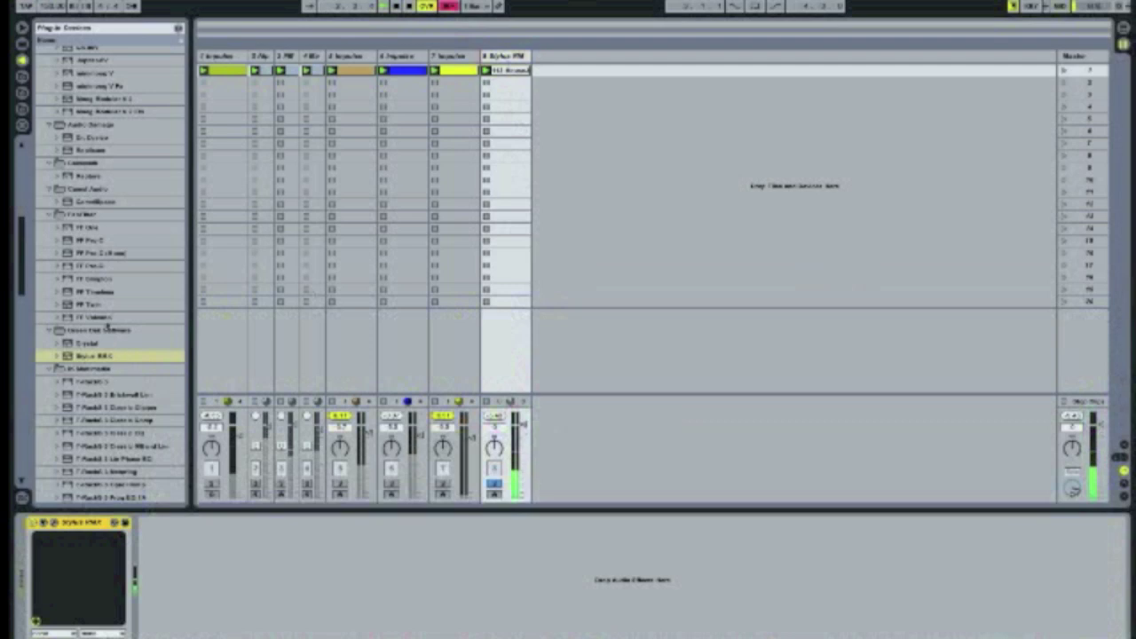
click(22, 45)
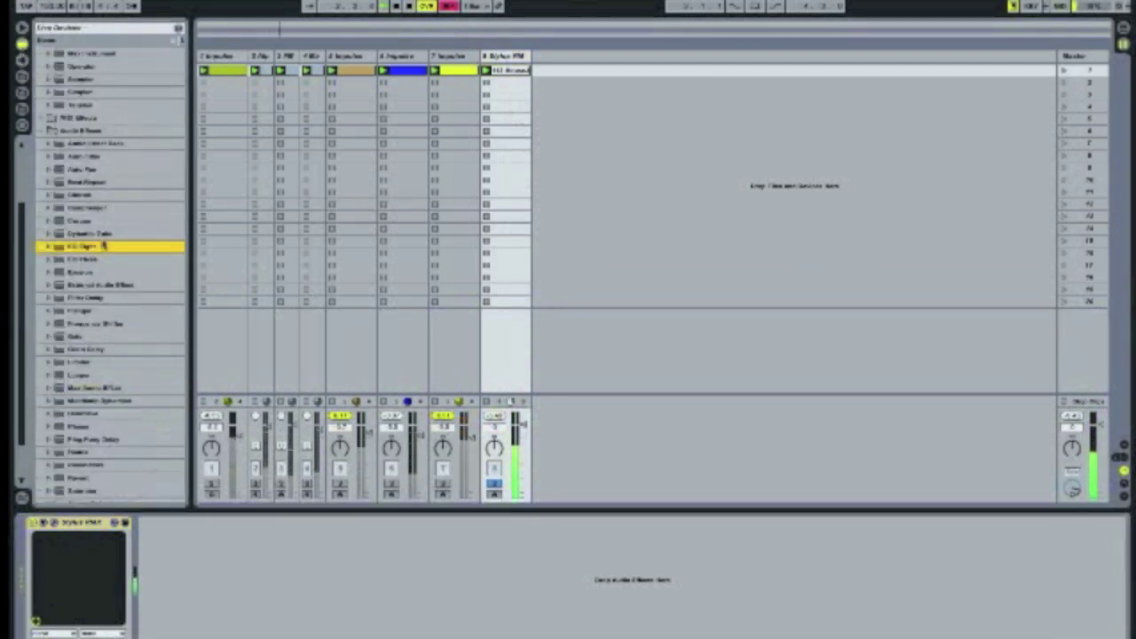
drag(89, 249, 236, 553)
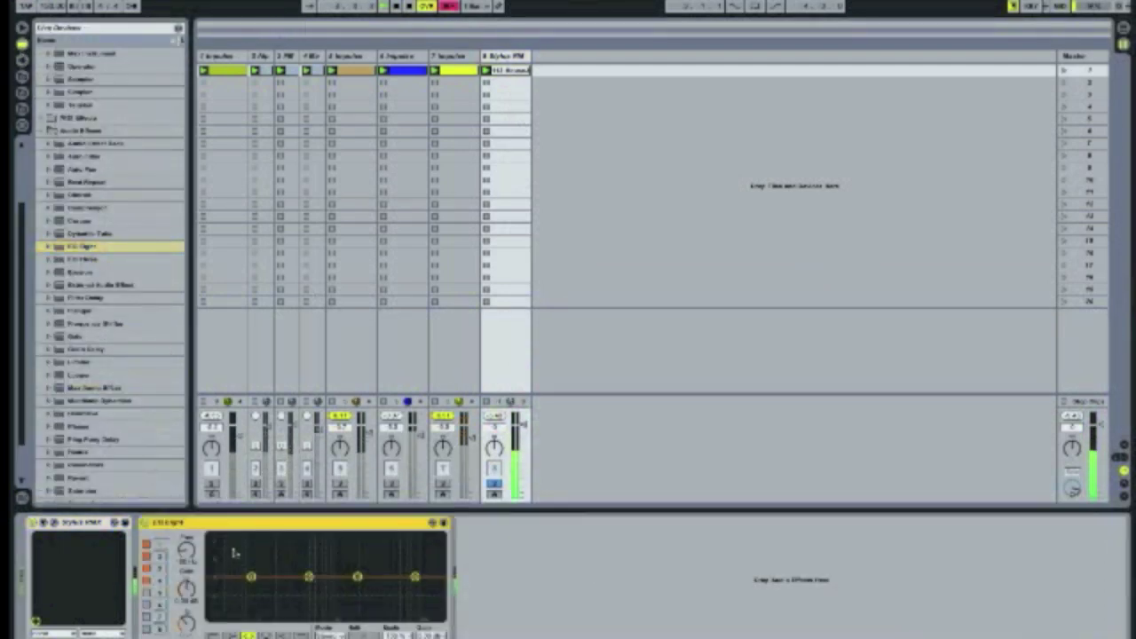
Shape track 8's EQ Eight with a low cut on band 1, moved up in frequency, and a slight boost on band 3
click(251, 577)
click(213, 635)
drag(253, 591, 288, 582)
click(359, 578)
drag(358, 578, 363, 572)
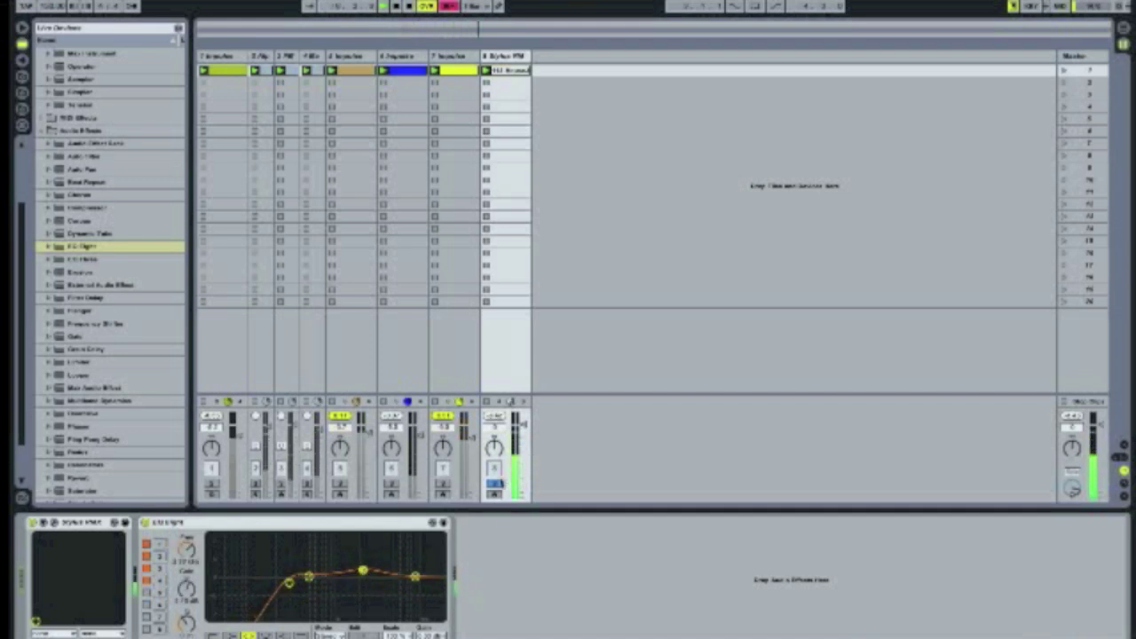
Take track 8 out of solo and audition its groove within the full beat, checking tracks 8 and 4 in the mix
click(496, 483)
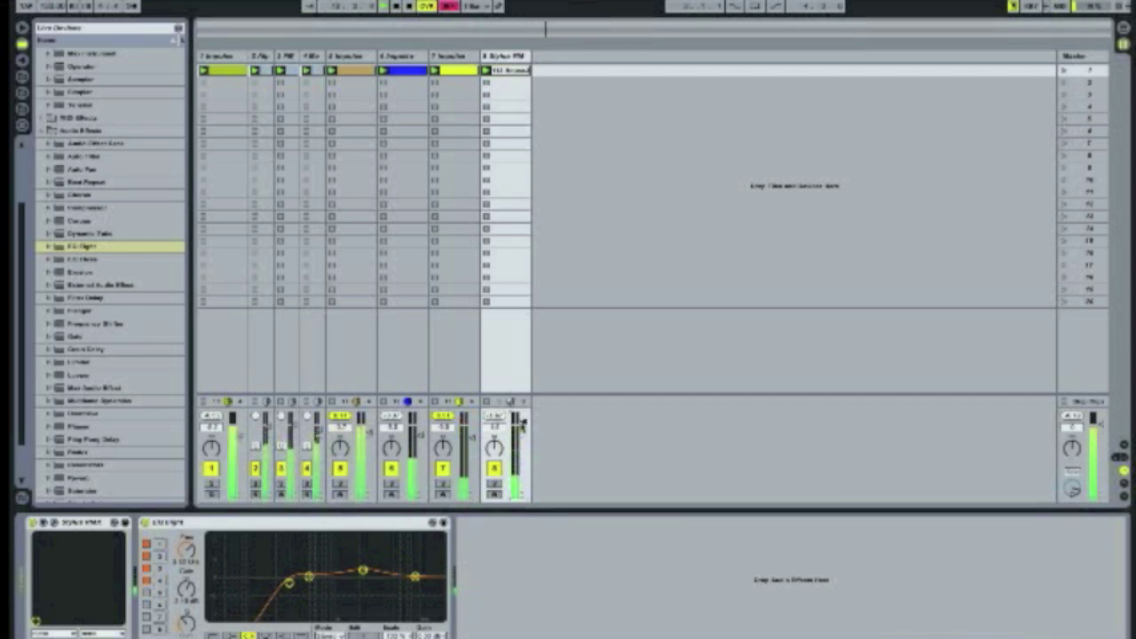
click(495, 471)
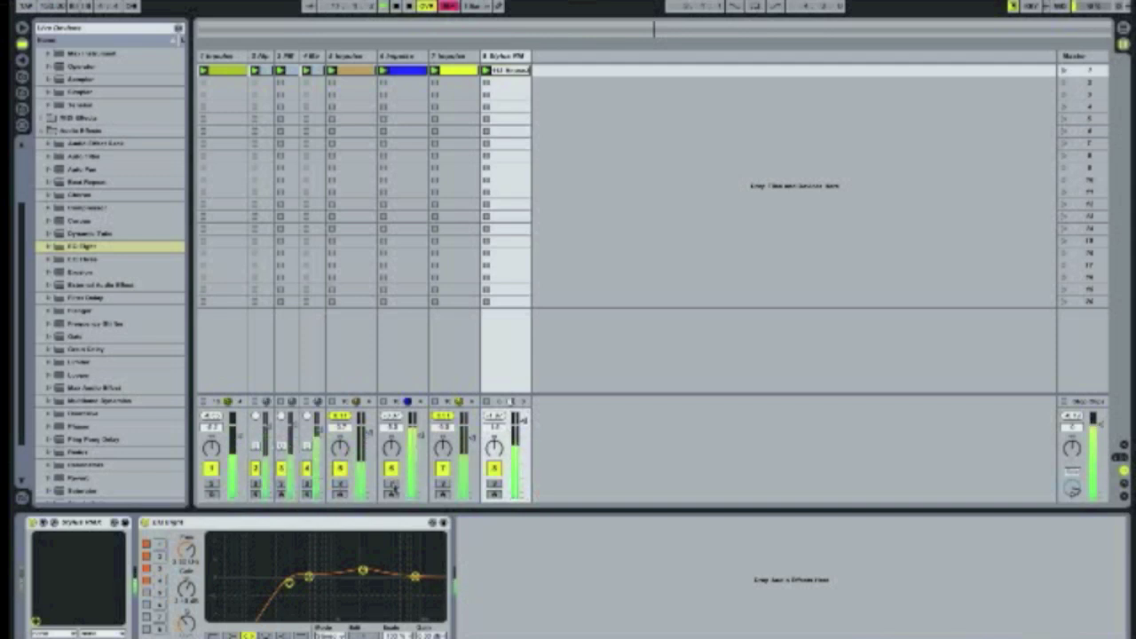
click(307, 485)
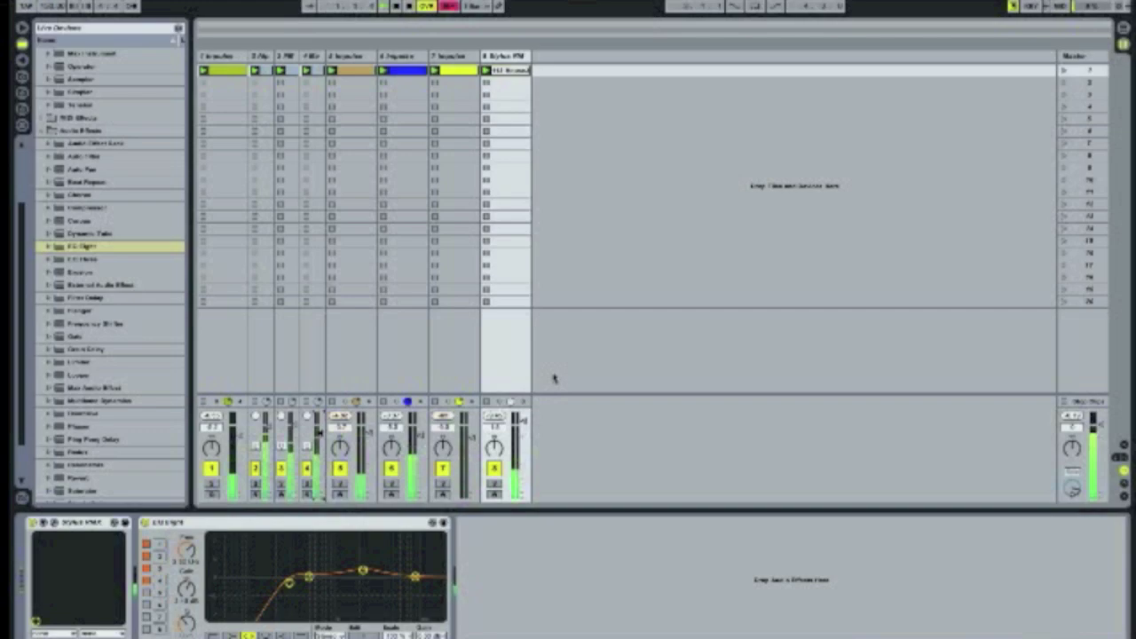
click(632, 623)
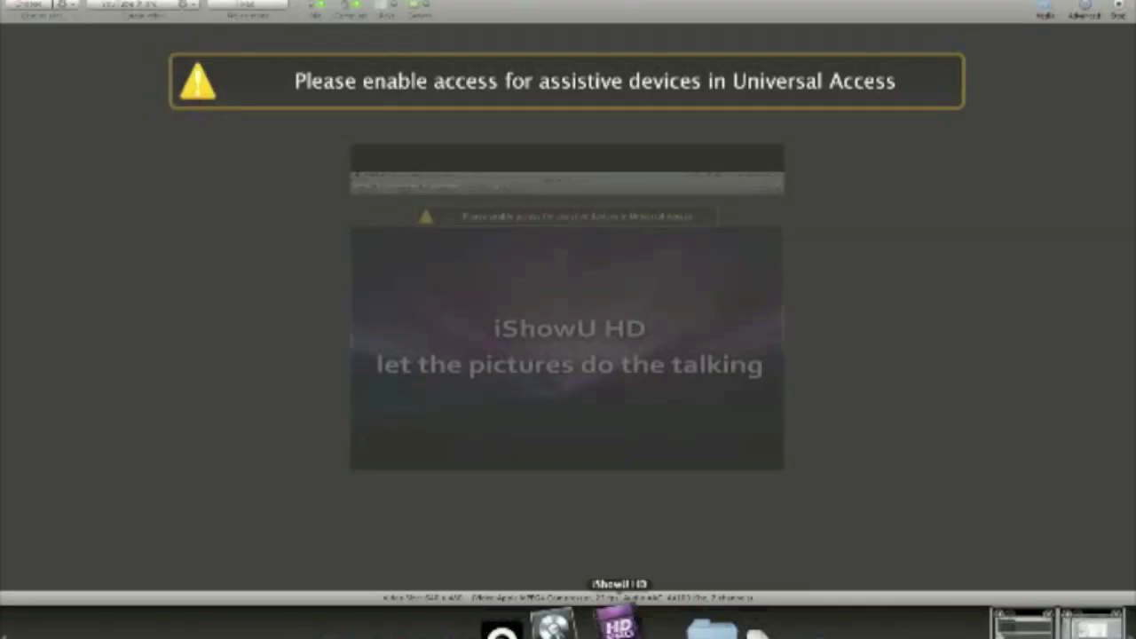